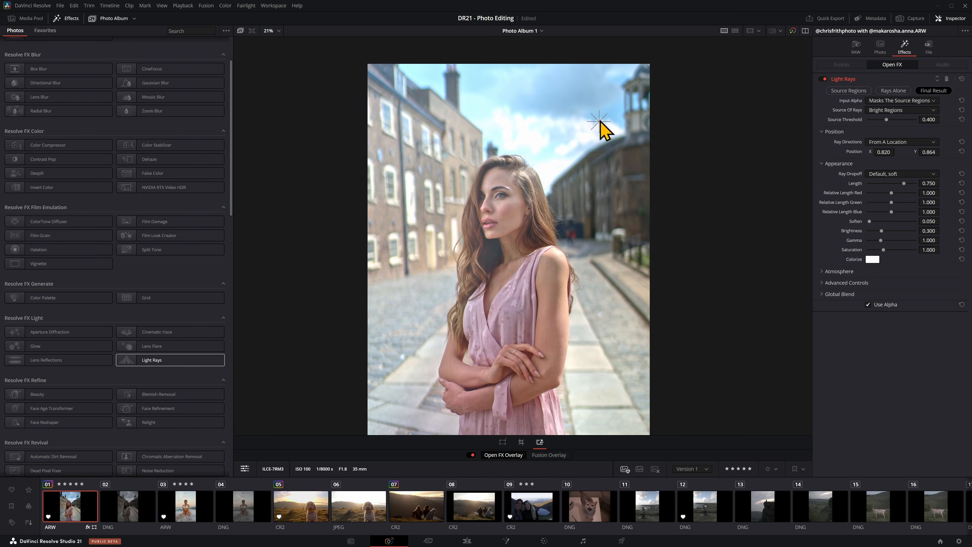
# Step: Adjust the Light Rays source threshold and length on the portrait, then remove the effect
pyautogui.moveTo(886, 119); pyautogui.dragTo(895, 119)
pyautogui.moveTo(904, 183); pyautogui.dragTo(863, 183)
pyautogui.click(947, 79)
# Step: Try the Glow effect on the portrait
pyautogui.moveTo(58, 346); pyautogui.dragTo(562, 303)
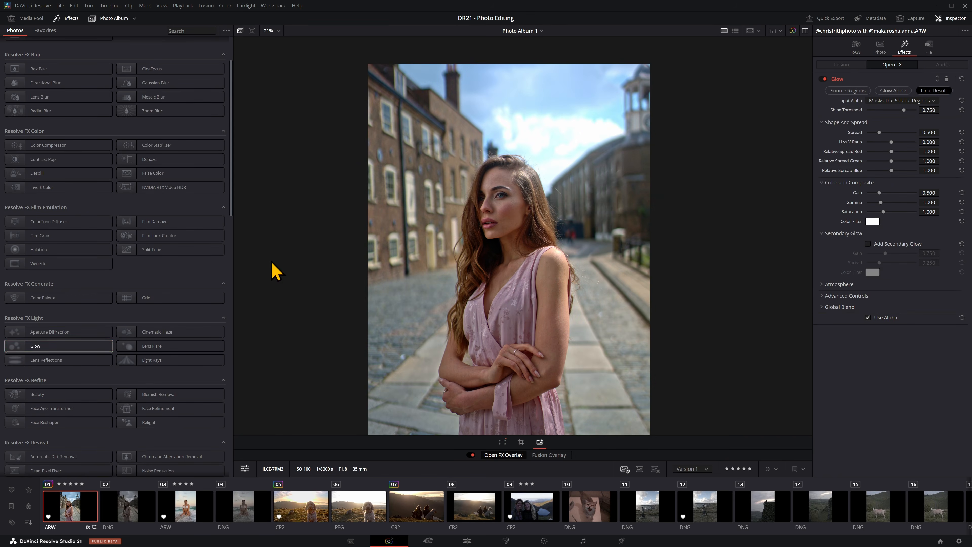
pyautogui.click(947, 91)
pyautogui.click(947, 80)
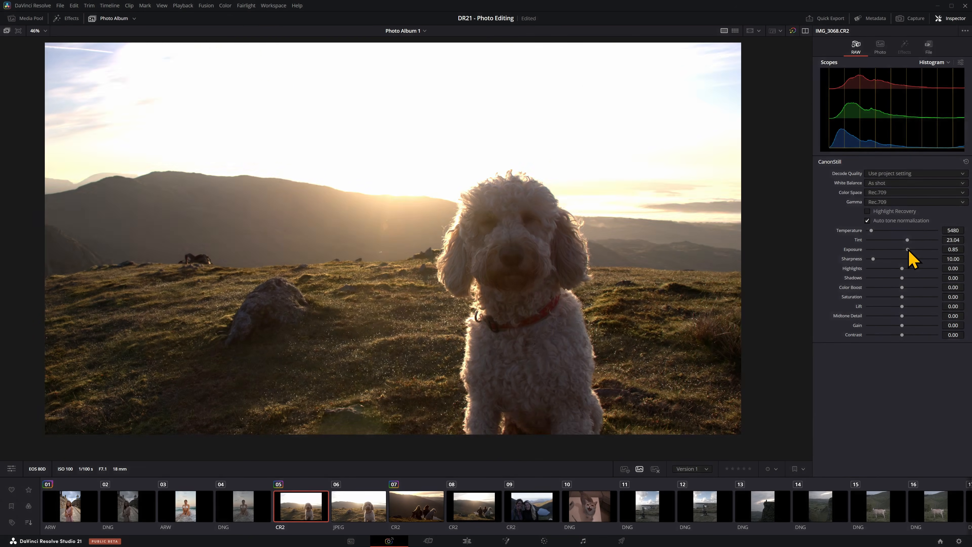
# Step: On IMG_3068.CR2, set Exposure to 0.27, Shadows to 95.74 and Highlights to -37.23
pyautogui.moveTo(912, 278); pyautogui.dragTo(887, 268)
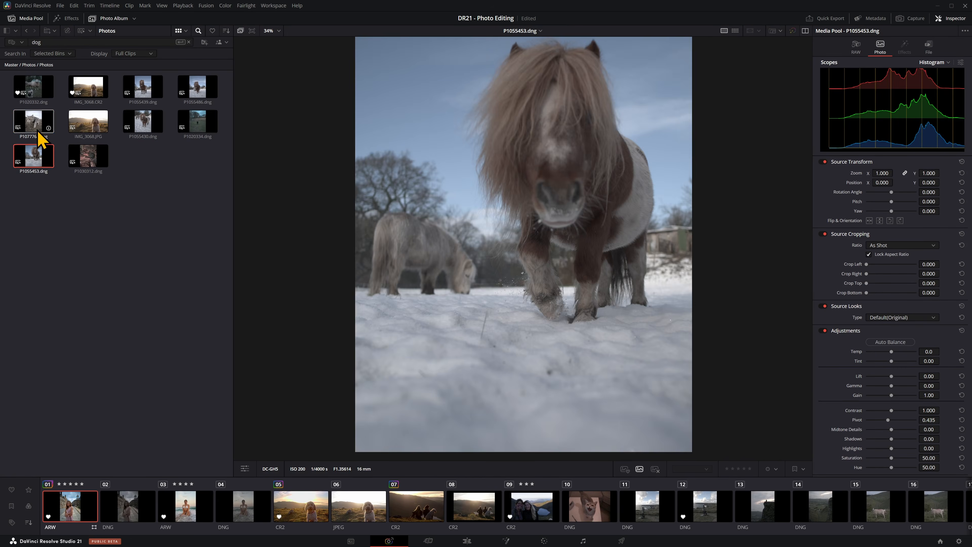
# Step: Search the media pool for cat, cow and model photos and preview several matches from each search
pyautogui.click(36, 123)
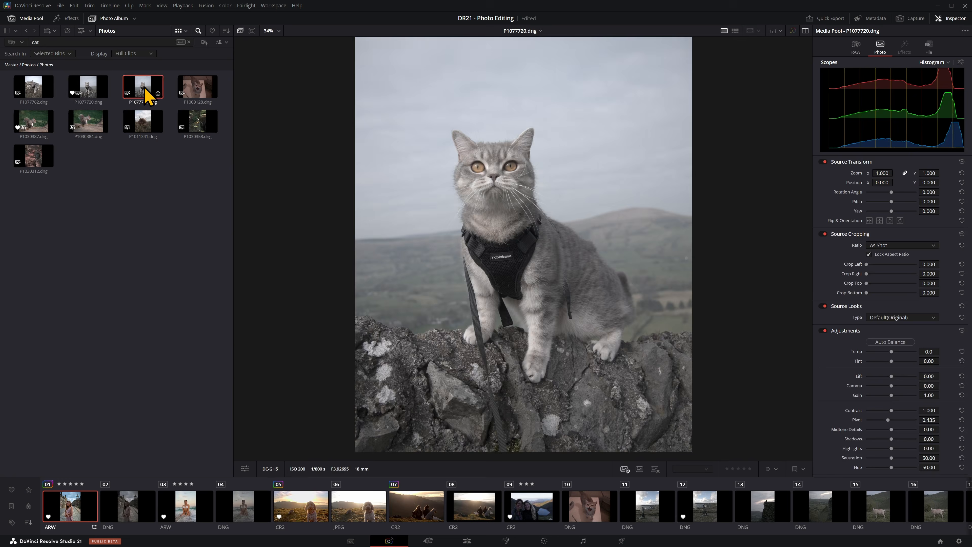
pyautogui.click(196, 123)
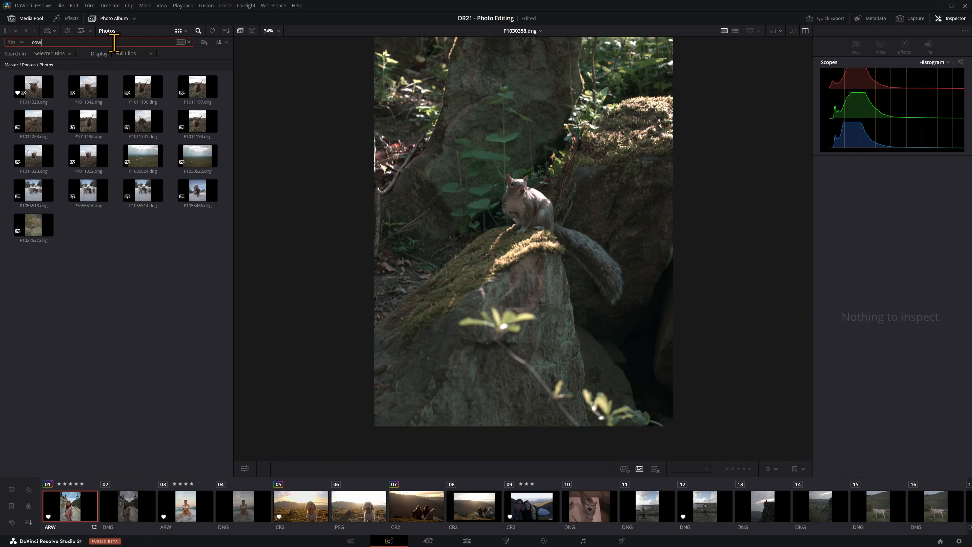
pyautogui.click(150, 127)
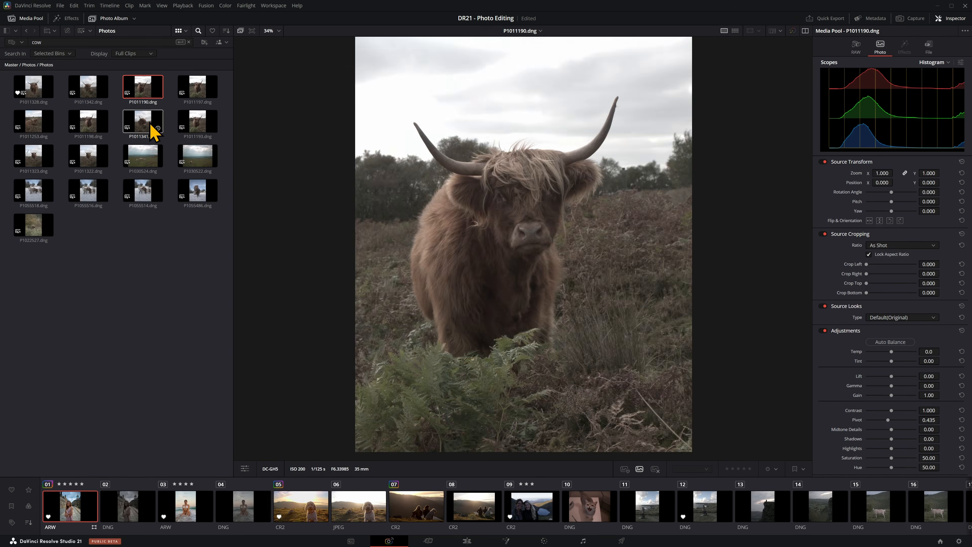
pyautogui.click(198, 190)
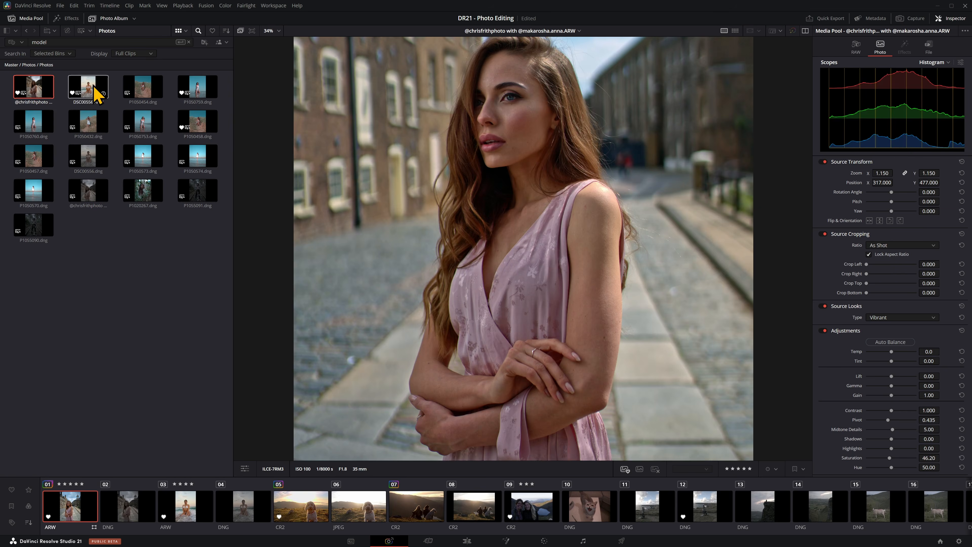
pyautogui.click(156, 153)
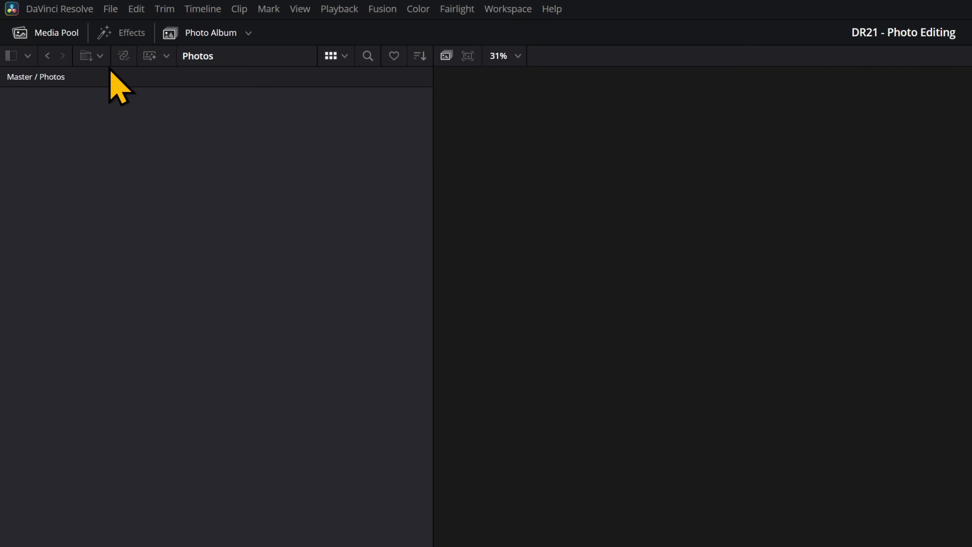
# Step: Import the Photos folder from the DR21 - Photo Editing directory into the media pool as a media folder
pyautogui.click(102, 61)
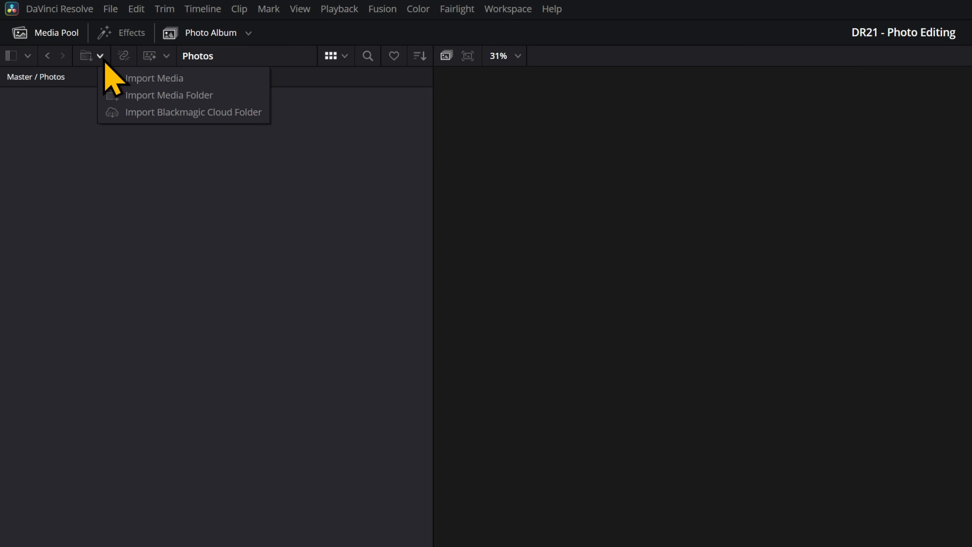
pyautogui.click(147, 97)
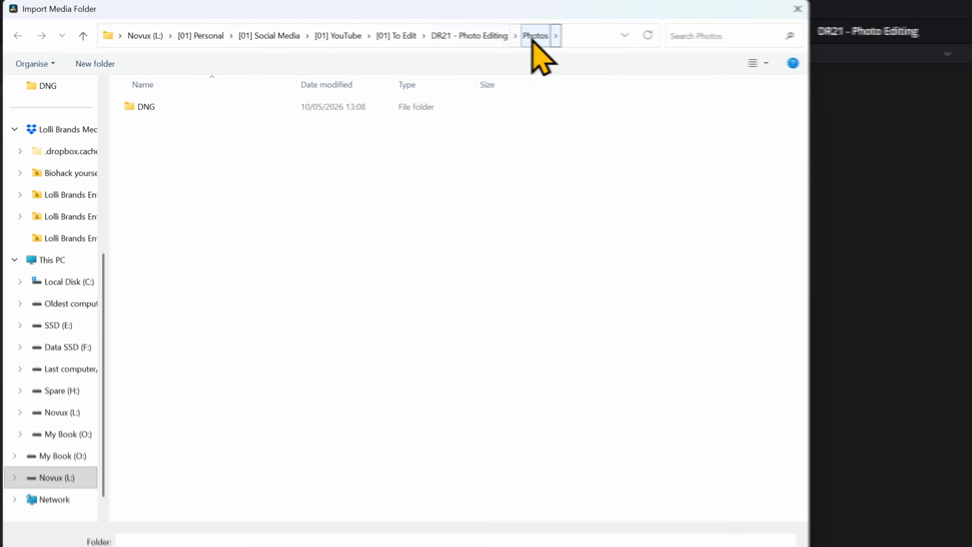
pyautogui.click(641, 516)
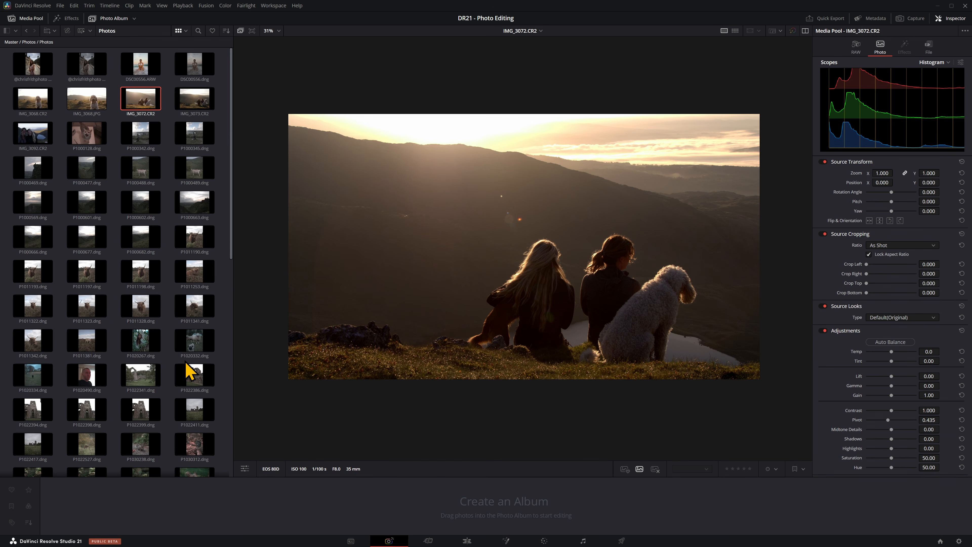
# Step: Create a photo album from all the imported photos and hide the media pool
pyautogui.hotkey('ctrl', 'a')
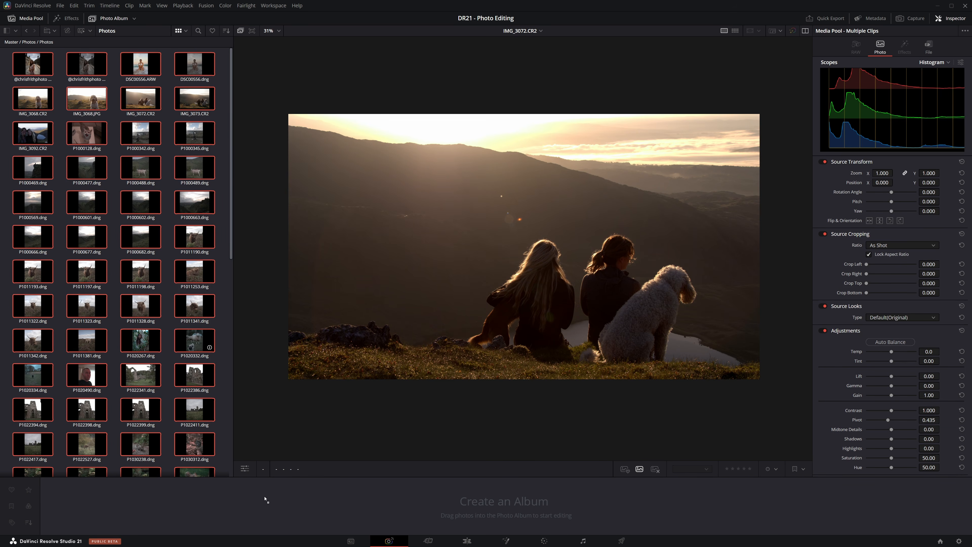
pyautogui.moveTo(270, 516); pyautogui.dragTo(266, 506)
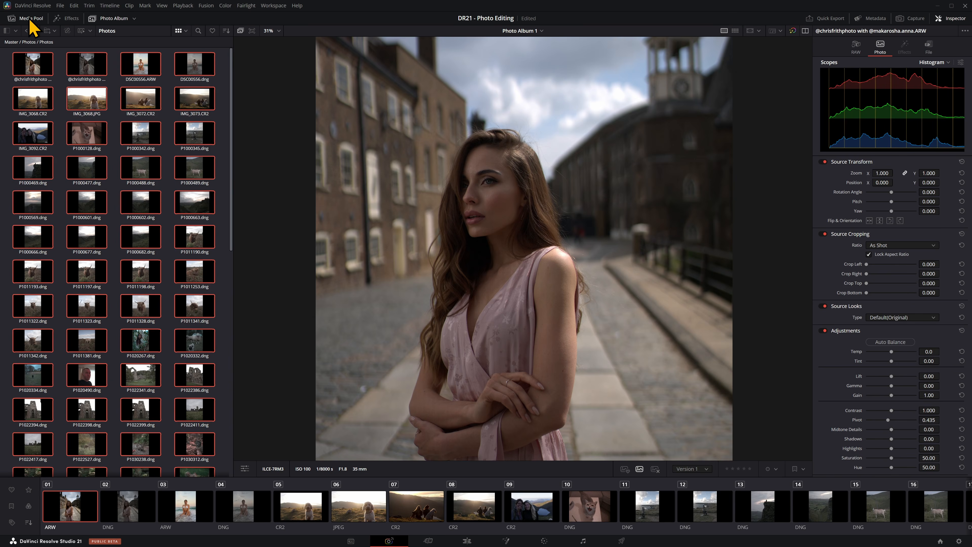
pyautogui.click(30, 20)
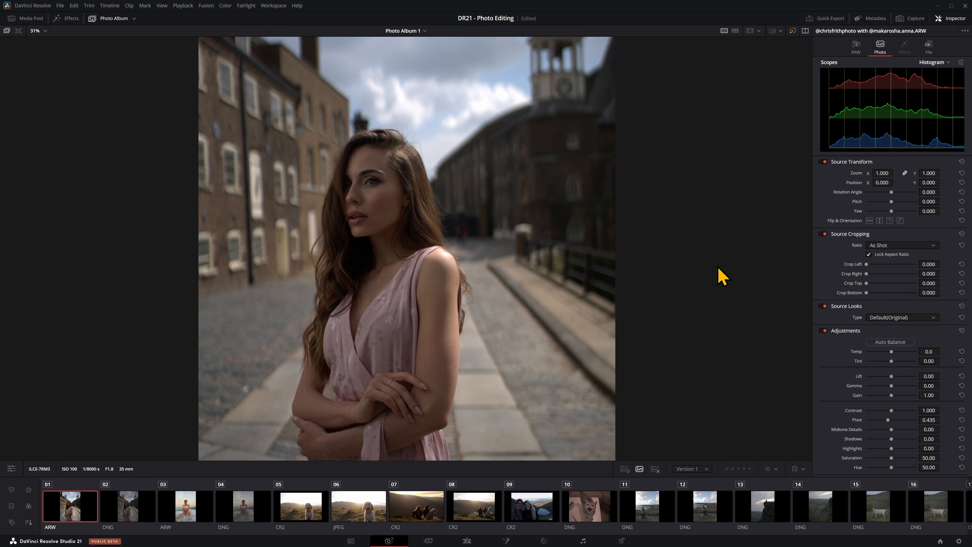
# Step: Step through the album's photos one by one, from the first portrait to the valley landscape P1000477.dng
pyautogui.press('Right')
pyautogui.press('Right')
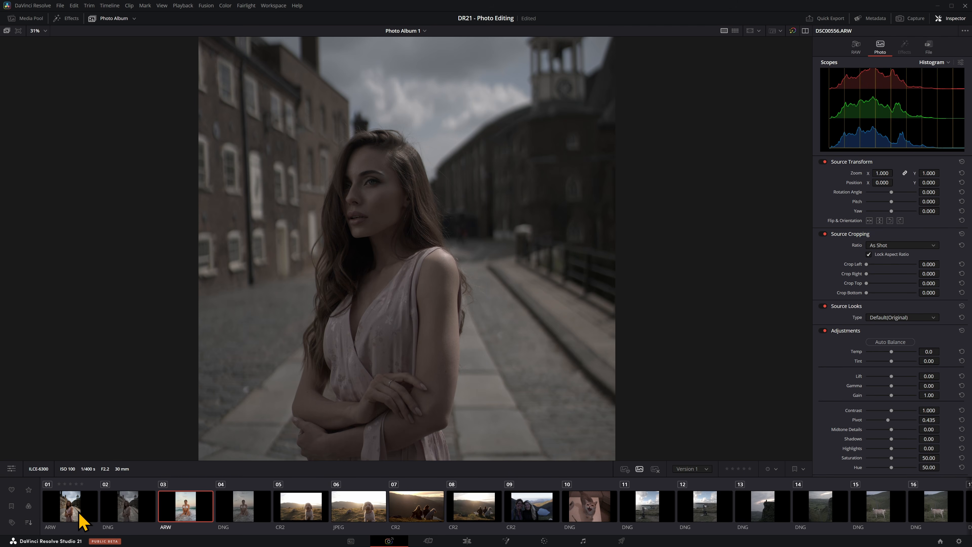
pyautogui.press('Right')
pyautogui.press('Right')
pyautogui.press('Right')
pyautogui.press('Right')
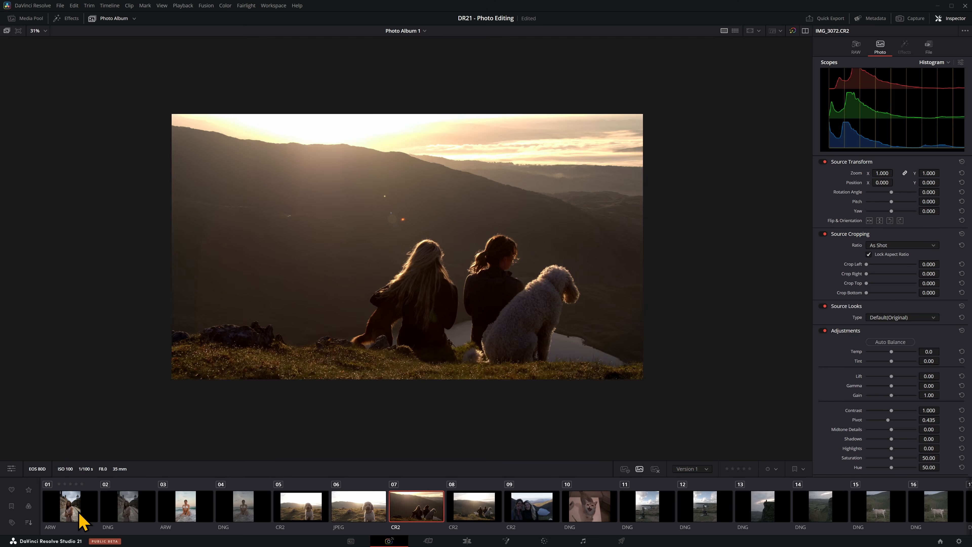
pyautogui.press('Right')
pyautogui.press('Right')
pyautogui.press('Right')
pyautogui.press('Right')
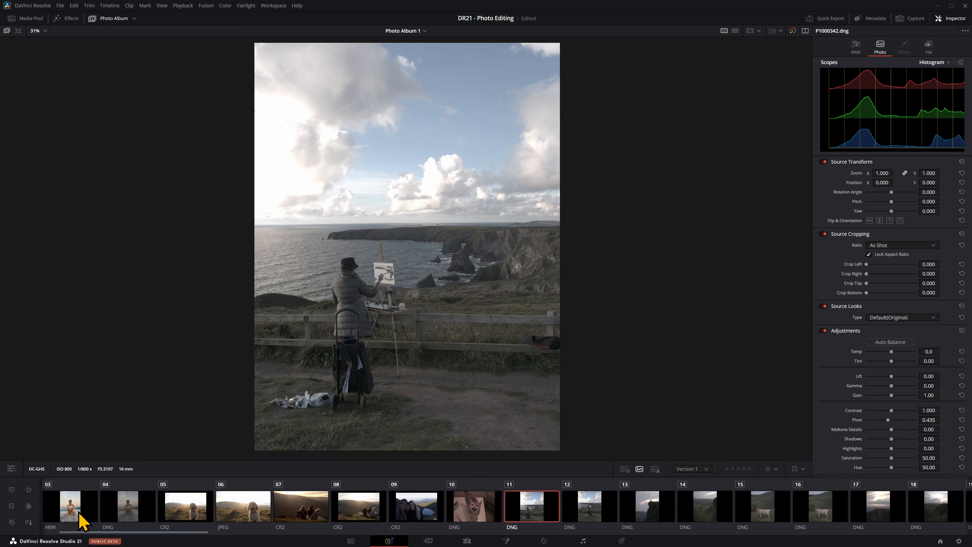
pyautogui.press('Right')
pyautogui.press('Right')
pyautogui.press('Right')
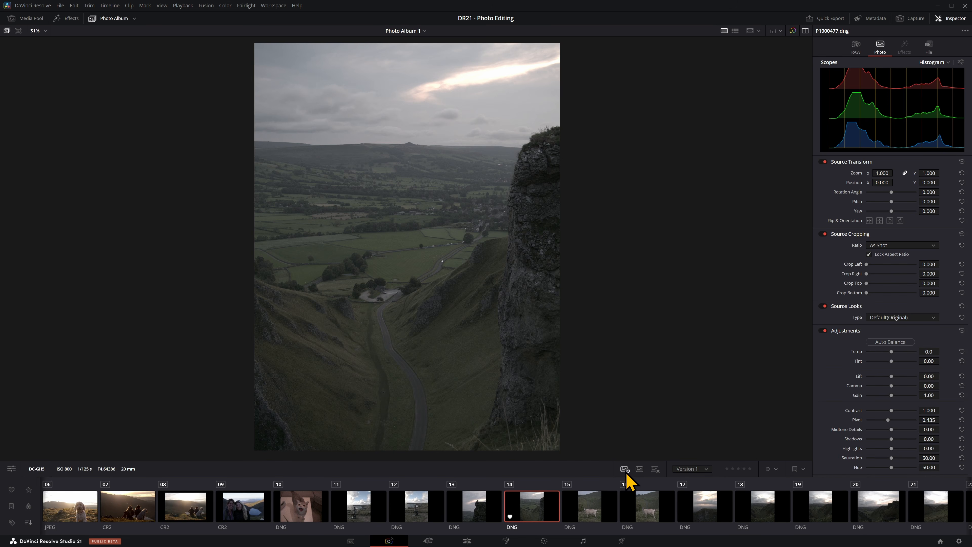
# Step: Flag the sheep photo P1000488.dng as rejected, then filter the album to heart-marked photos and clear the filter
pyautogui.click(590, 505)
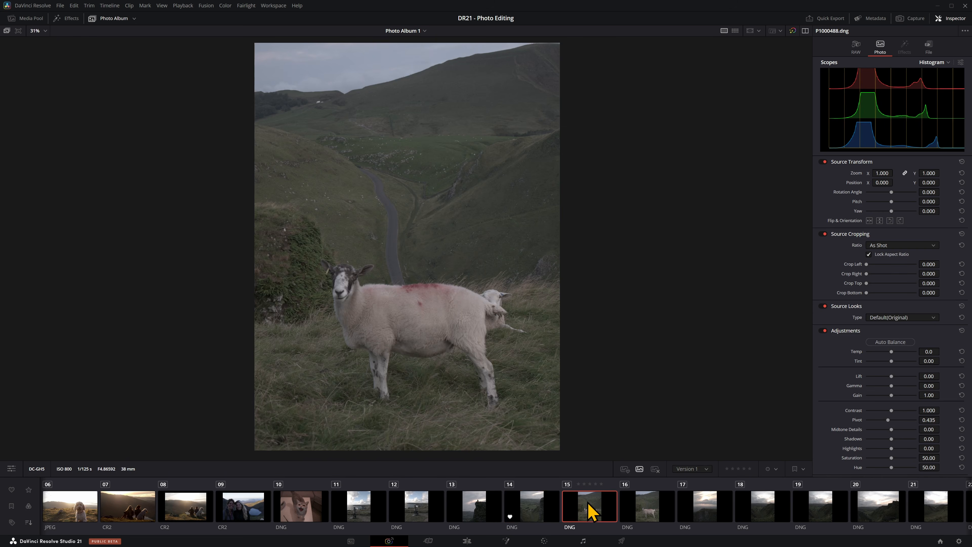
pyautogui.click(655, 470)
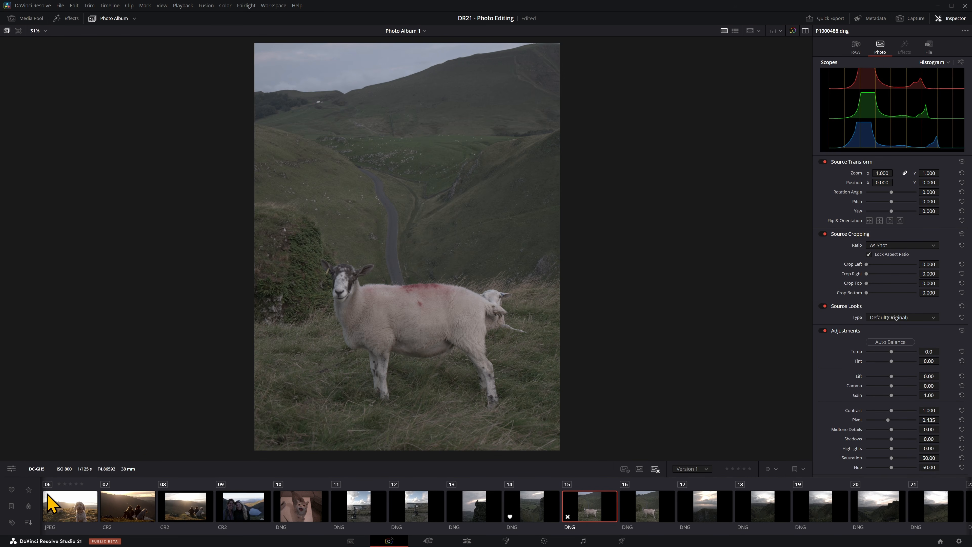
pyautogui.click(11, 490)
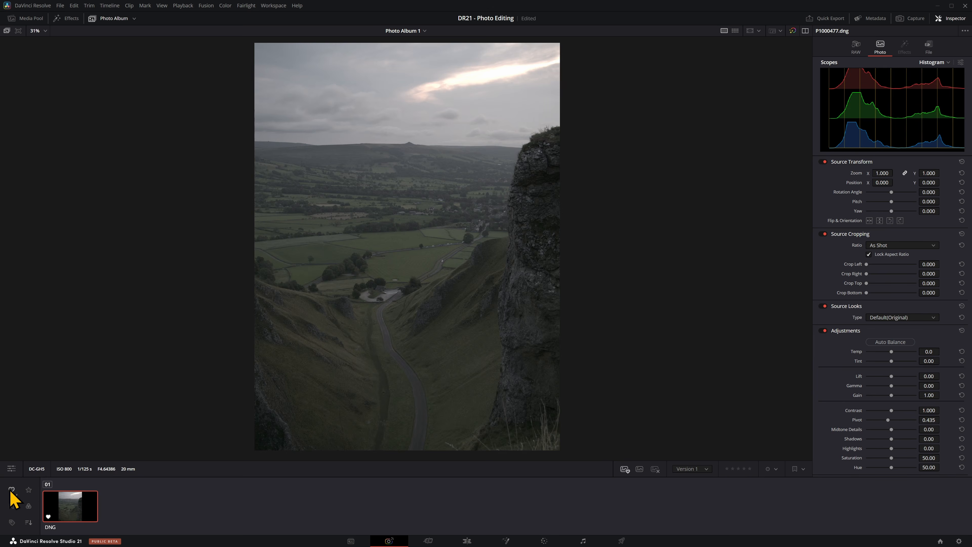
pyautogui.click(11, 491)
# Step: Clear the heart and rejected flags from photos 14 and 15, then select IMG_3072.CR2 in the album
pyautogui.click(544, 484)
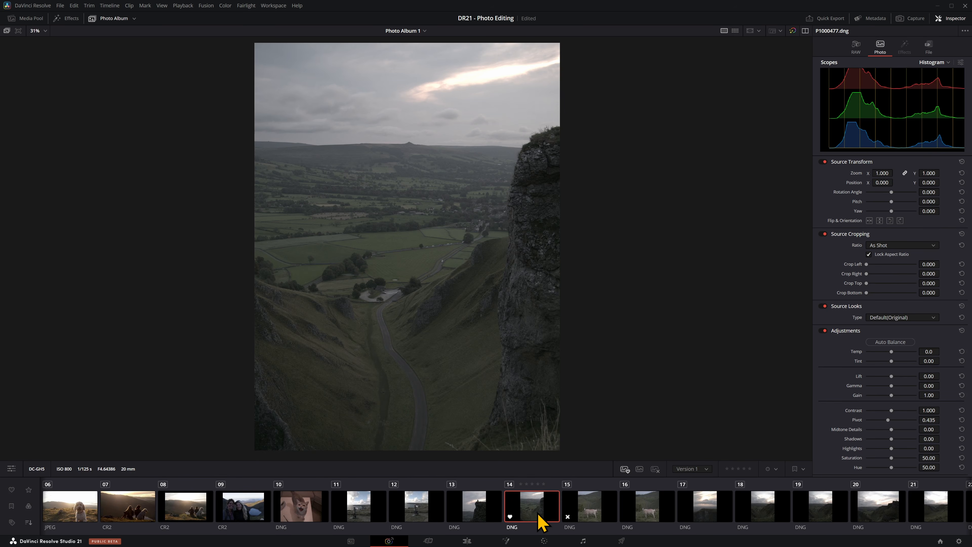
pyautogui.click(615, 502)
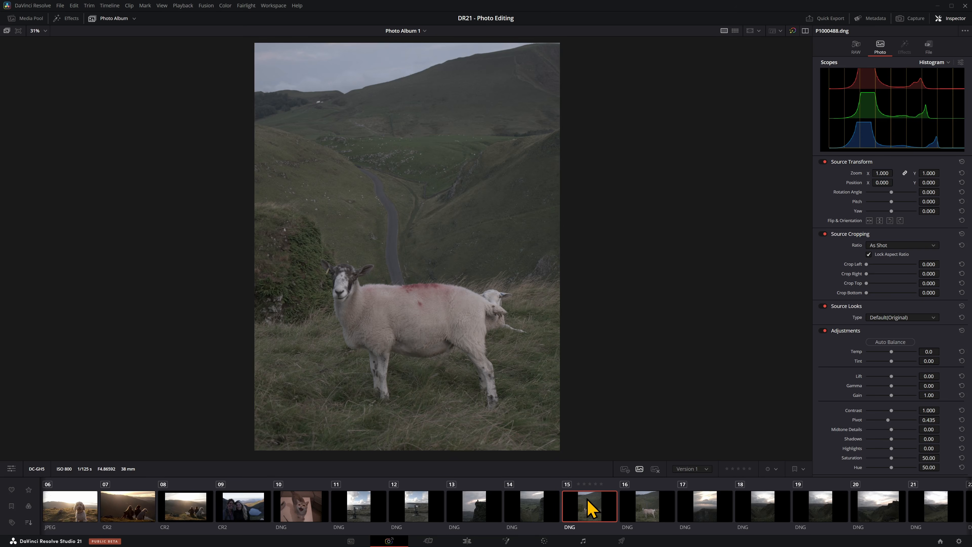
pyautogui.scroll(5, 460, 510)
pyautogui.click(359, 510)
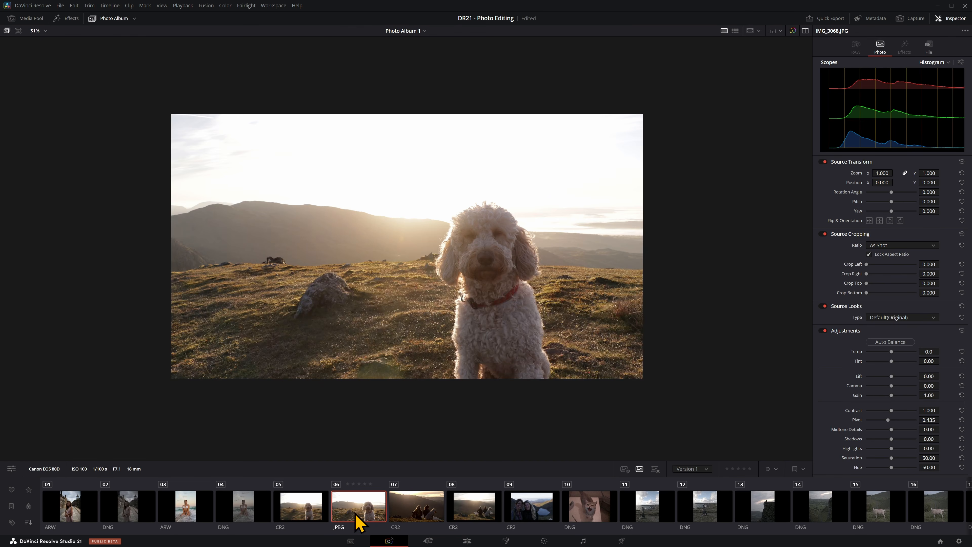
pyautogui.click(472, 517)
pyautogui.click(412, 514)
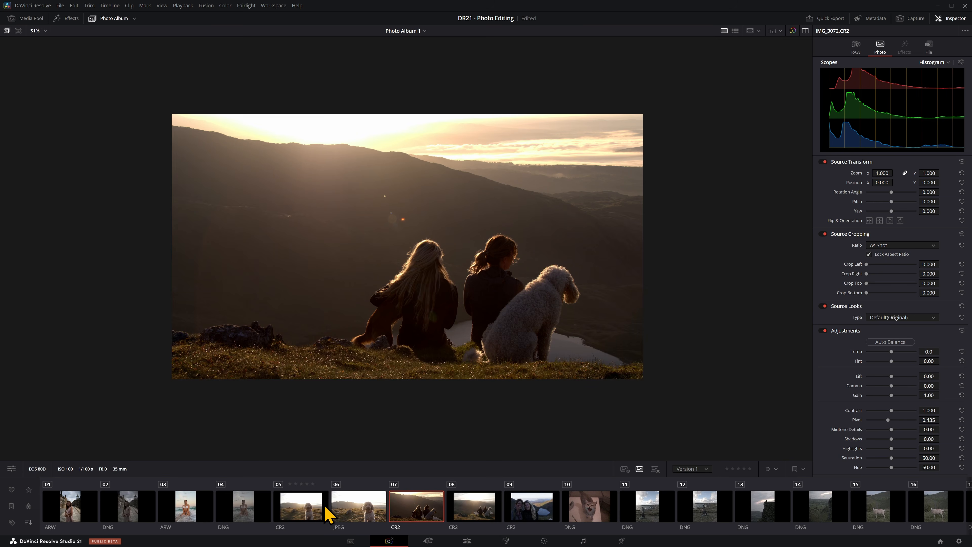
# Step: View the album as a timeline on the Edit page, scrub through its clips, and return to the Photo page
pyautogui.click(467, 540)
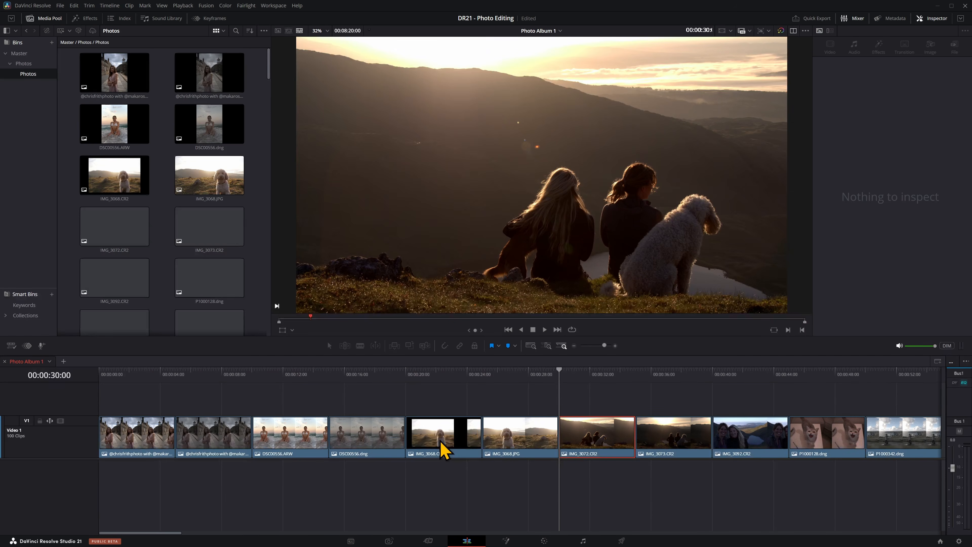
pyautogui.scroll(-6, 384, 401)
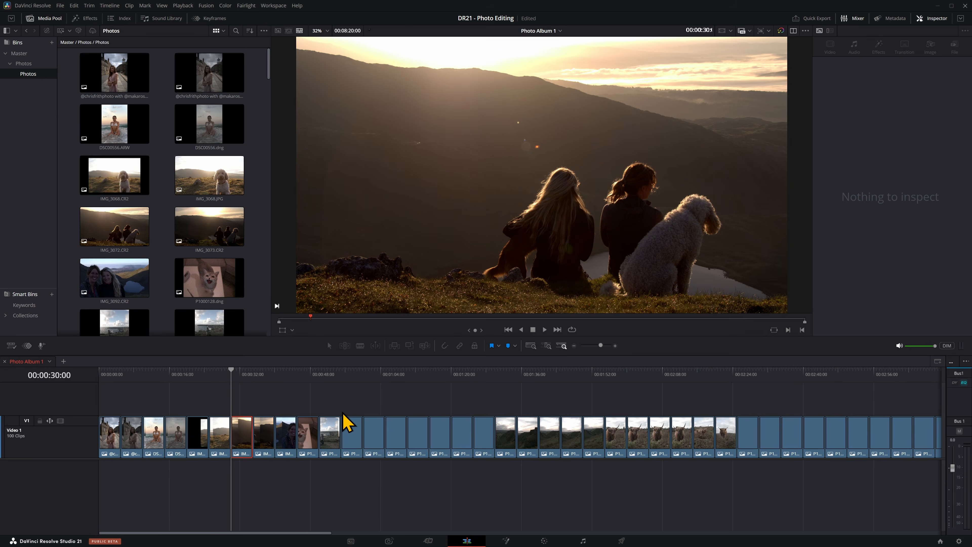
pyautogui.click(253, 381)
pyautogui.moveTo(252, 381); pyautogui.dragTo(578, 386)
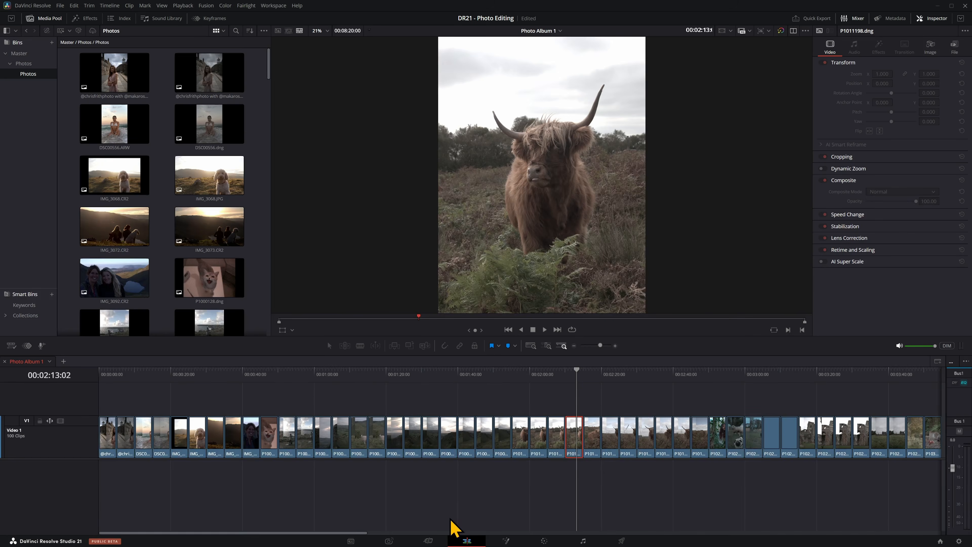
pyautogui.click(389, 541)
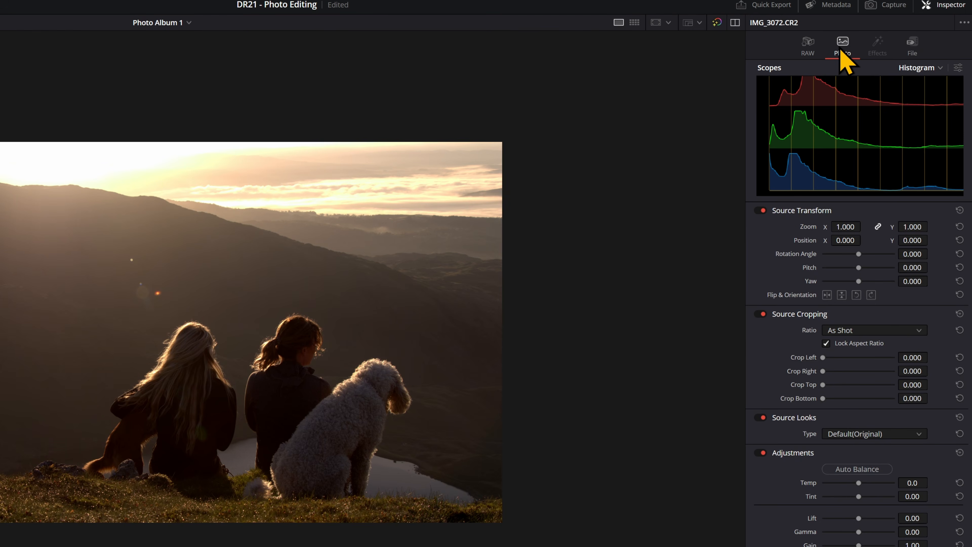
# Step: Compare the RAW settings with the general Photo adjustments available for IMG_3072.CR2
pyautogui.click(810, 48)
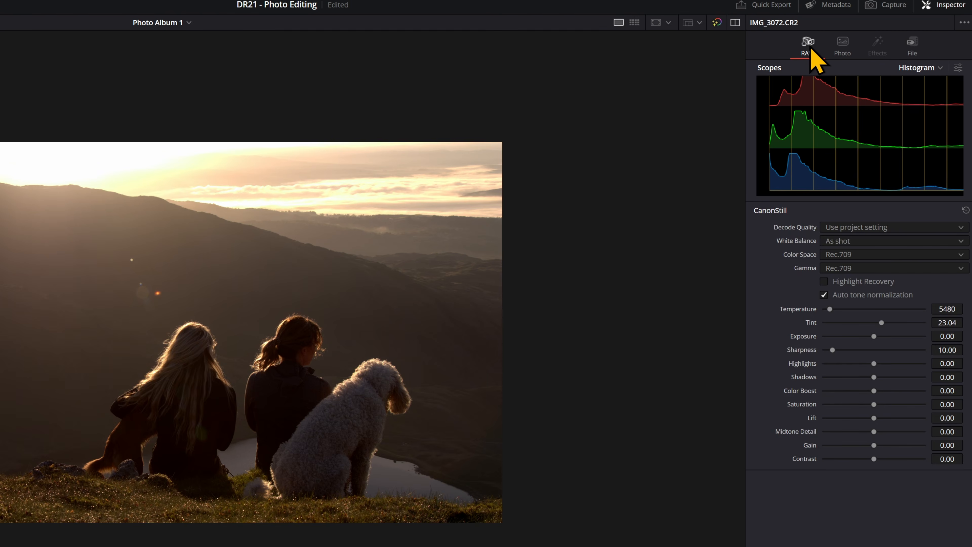
pyautogui.click(836, 50)
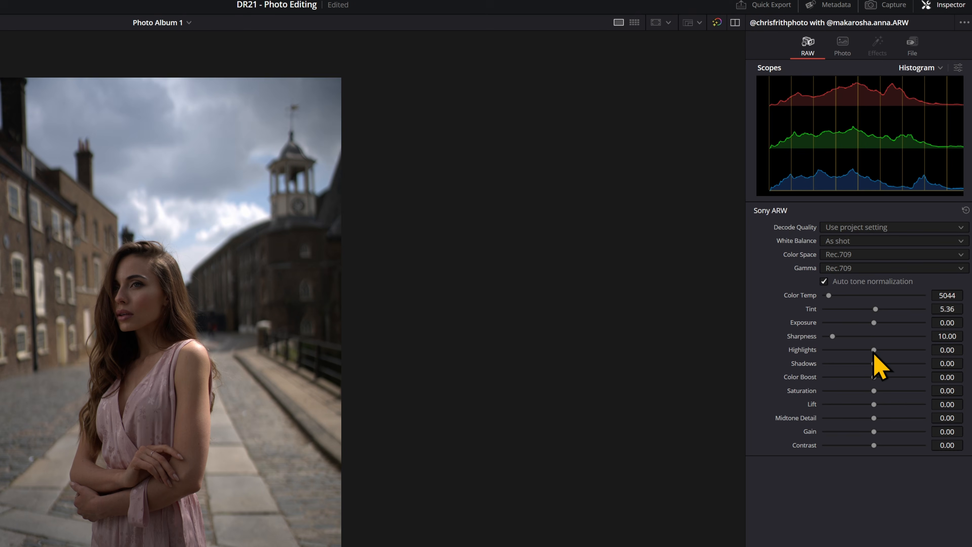
# Step: Set the portrait's RAW Highlights to -17.02, Shadows 44.68, Color Boost 22.34, Saturation -8.51, Midtone Detail 24.47, Gain 4.26 and Contrast 5.32
pyautogui.moveTo(875, 350); pyautogui.dragTo(880, 377)
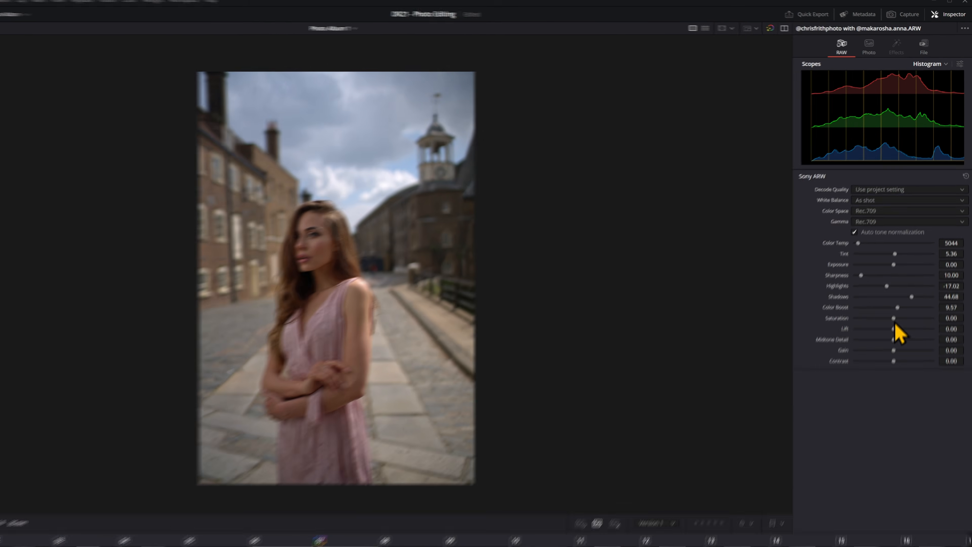
pyautogui.moveTo(894, 318); pyautogui.dragTo(903, 340)
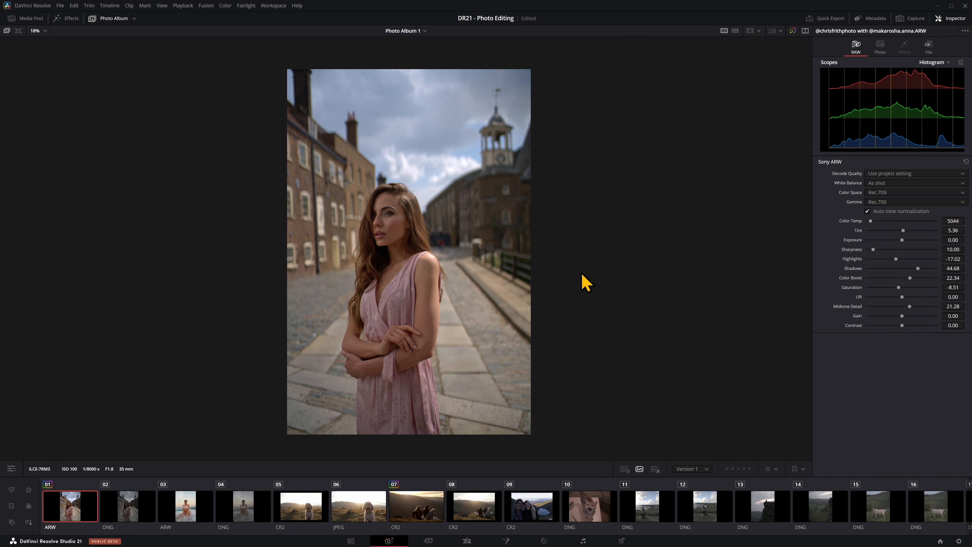
pyautogui.scroll(3, 585, 284)
pyautogui.moveTo(911, 307); pyautogui.dragTo(904, 326)
pyautogui.scroll(4, 428, 265)
pyautogui.scroll(-5, 554, 304)
pyautogui.scroll(-1, 527, 305)
# Step: Create a new version of the portrait in the album, then switch the photo back to Version 1
pyautogui.rightClick(73, 510)
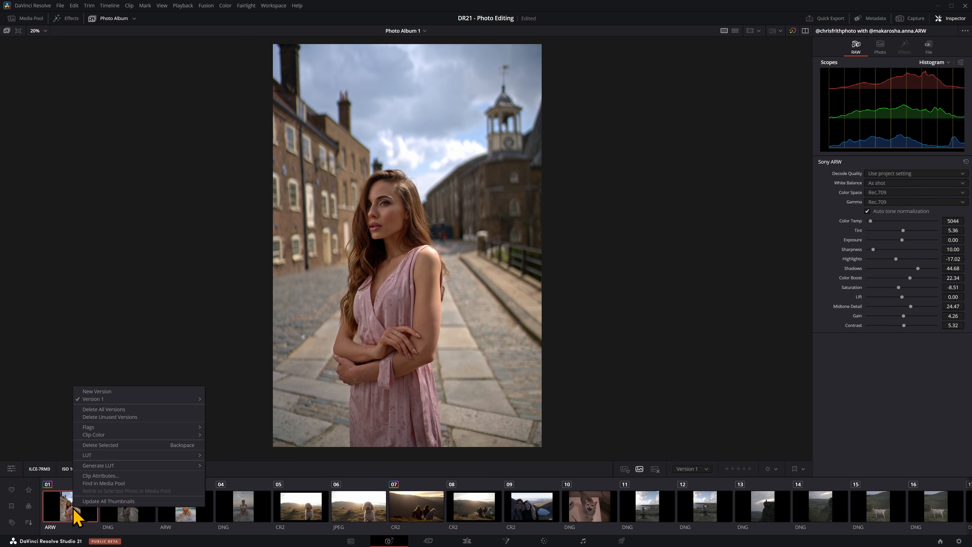
pyautogui.click(160, 393)
pyautogui.click(536, 283)
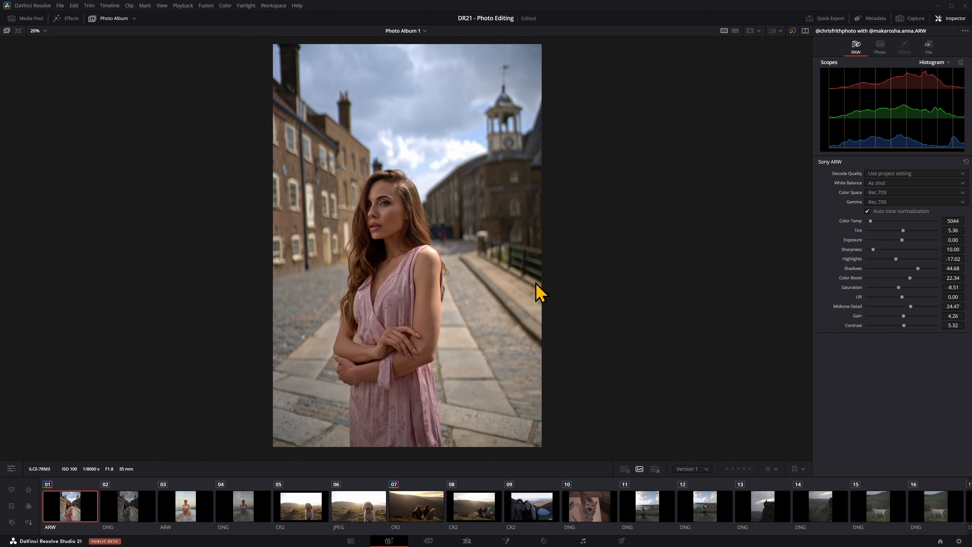
pyautogui.click(691, 468)
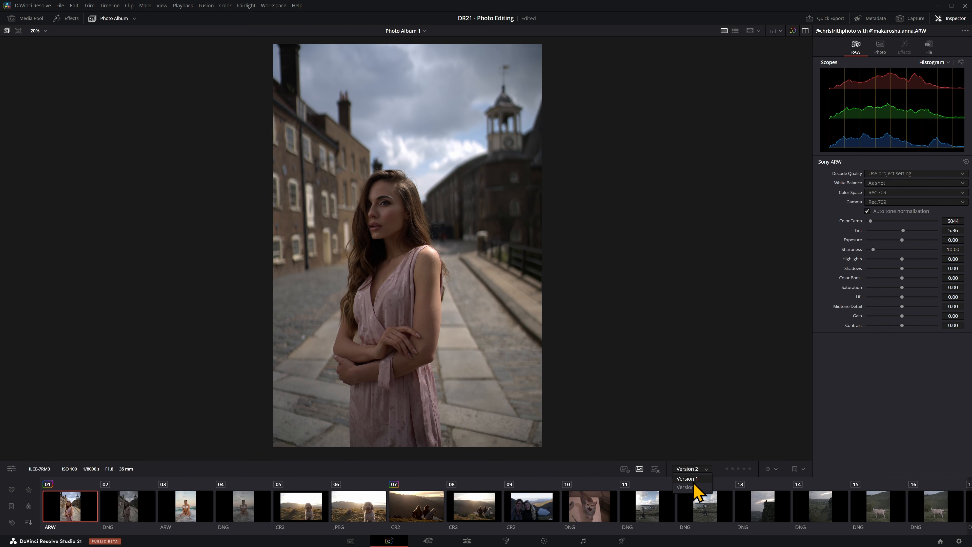
pyautogui.click(694, 479)
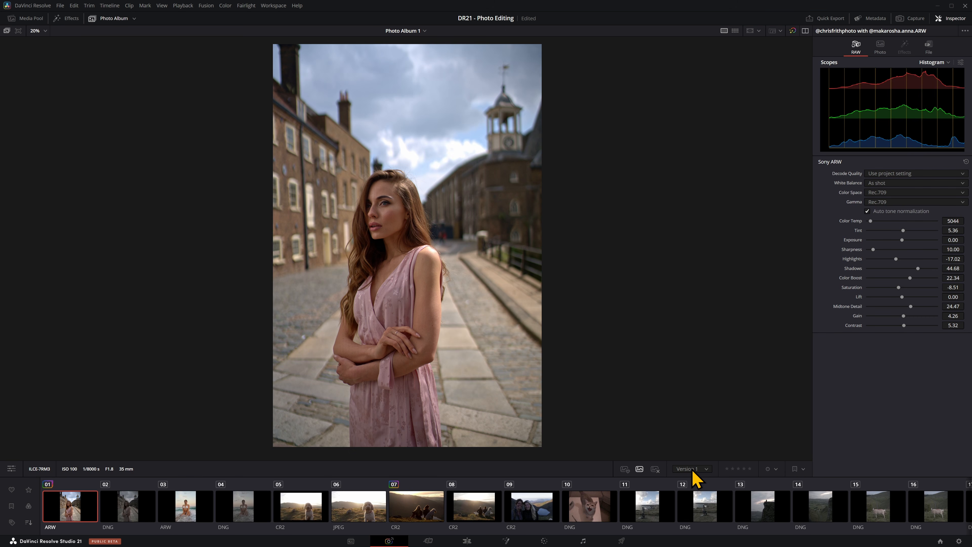
# Step: Compare the portrait's Version 2 with Version 1, leaving Version 1 active
pyautogui.click(693, 471)
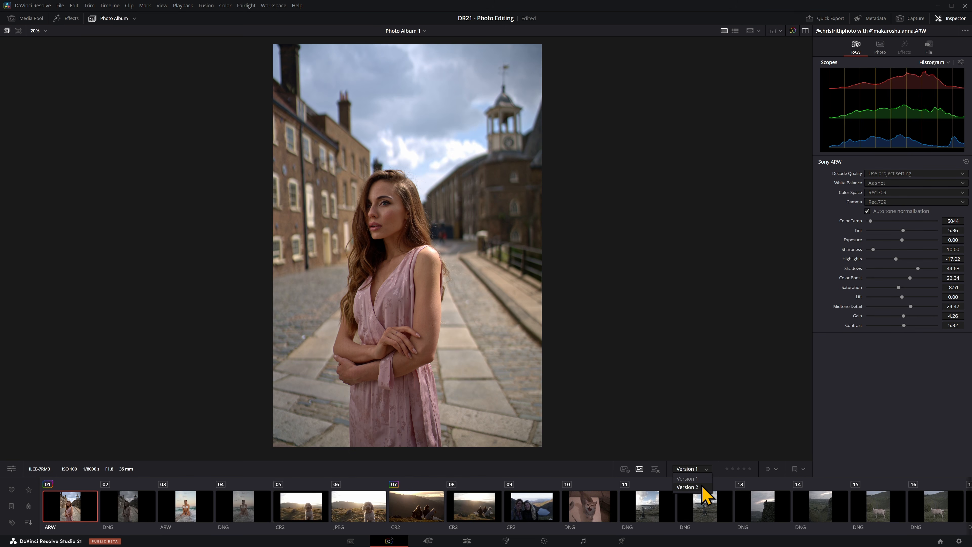
pyautogui.click(689, 487)
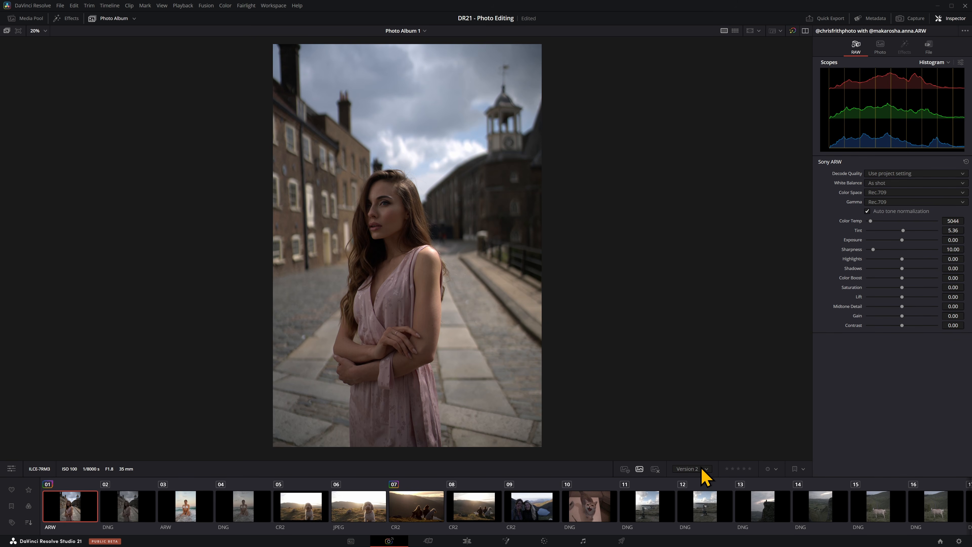
pyautogui.click(701, 470)
pyautogui.click(702, 479)
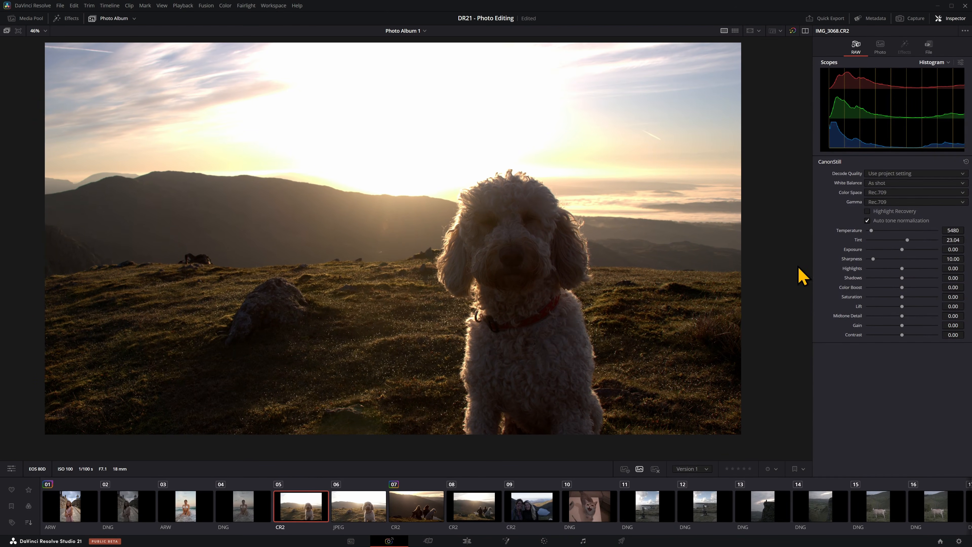
# Step: Set IMG_3068.CR2's RAW Exposure to 0.27, Highlights -37.23, Shadows 95.74, Color Boost 8.51, Lift -2.13 and Contrast -6.38
pyautogui.moveTo(903, 250); pyautogui.dragTo(917, 283)
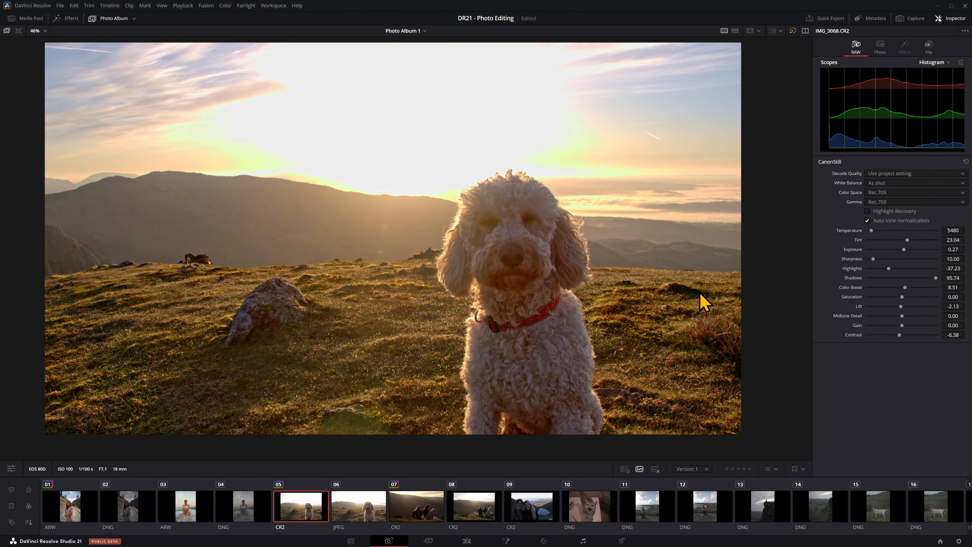
pyautogui.scroll(-2, 685, 312)
pyautogui.moveTo(650, 302); pyautogui.dragTo(607, 306)
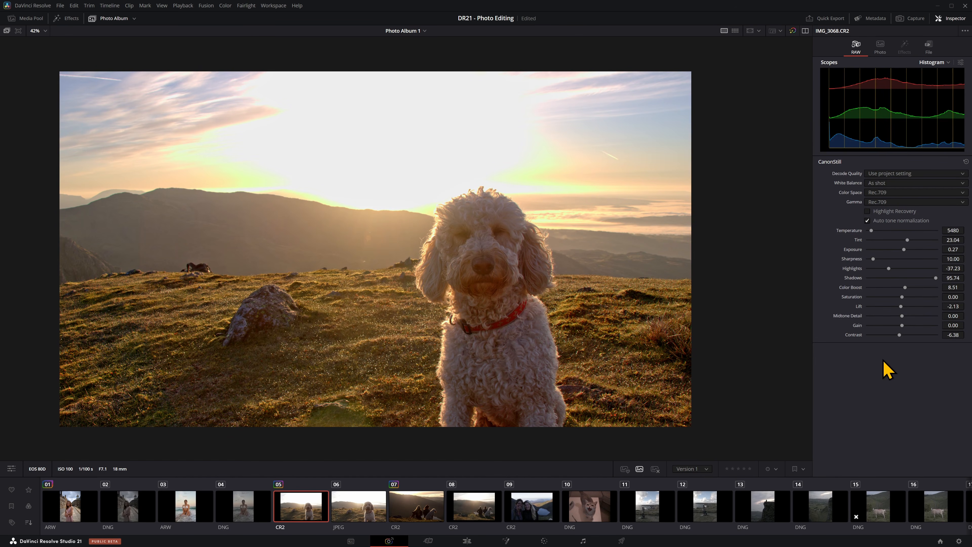
# Step: Return to the portrait of the woman in pink and show its general Photo adjustments
pyautogui.click(880, 515)
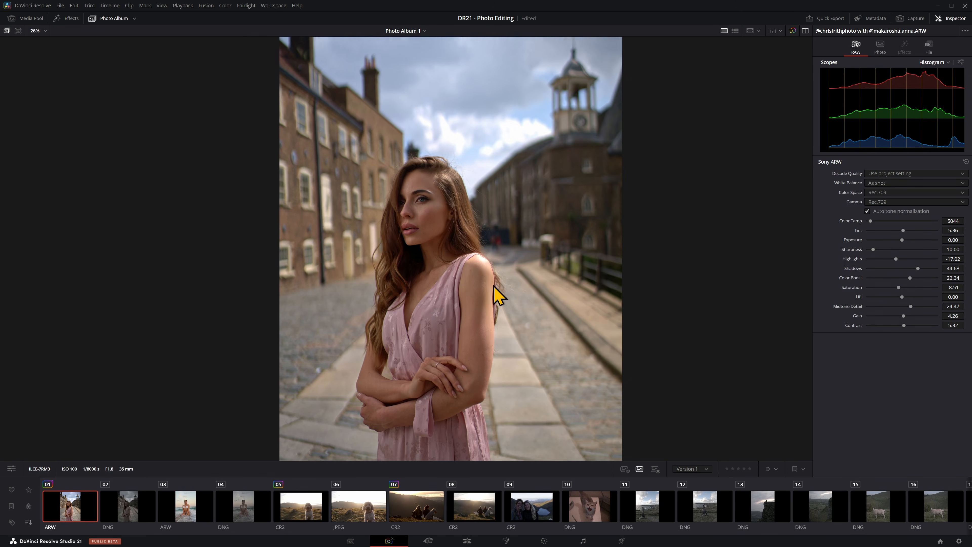
pyautogui.scroll(-3, 497, 295)
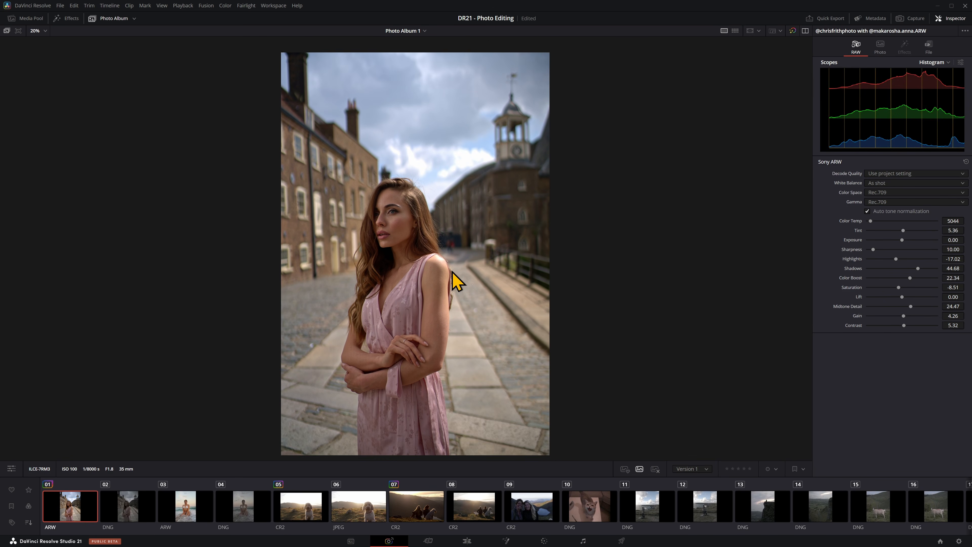
pyautogui.scroll(1, 458, 278)
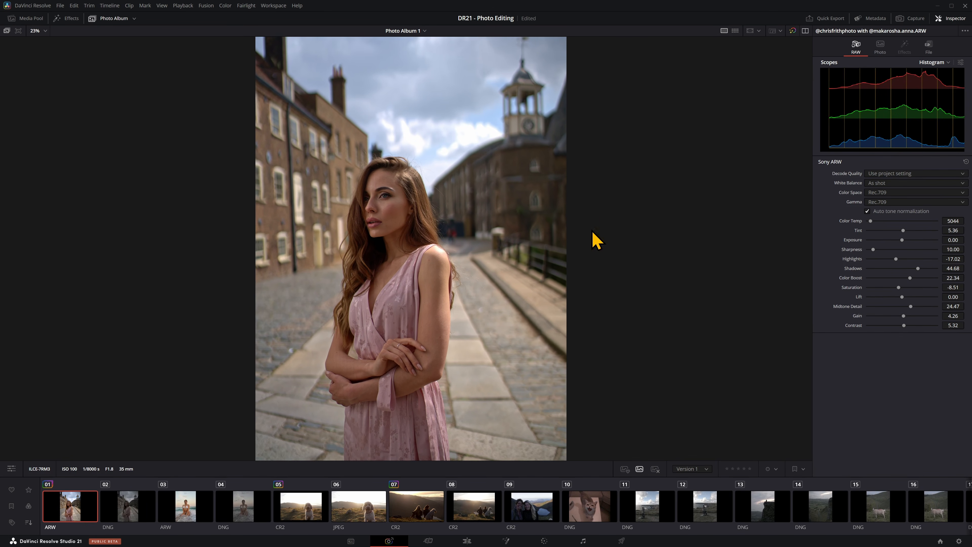
pyautogui.scroll(-1, 592, 233)
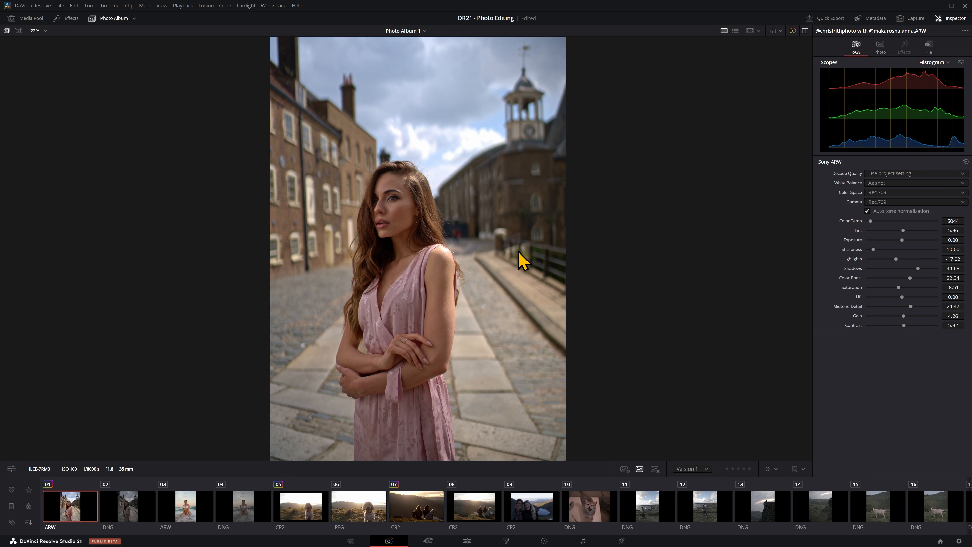
pyautogui.click(881, 48)
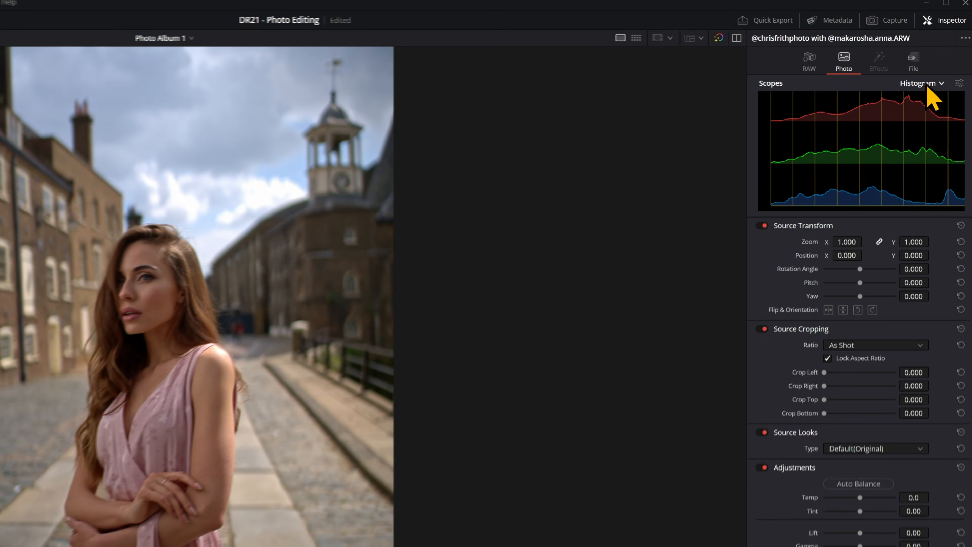
# Step: Cycle the scopes through the Parade, Vectorscope, Histogram and CIE Chromaticity displays, ending on Histogram
pyautogui.click(945, 63)
pyautogui.click(933, 101)
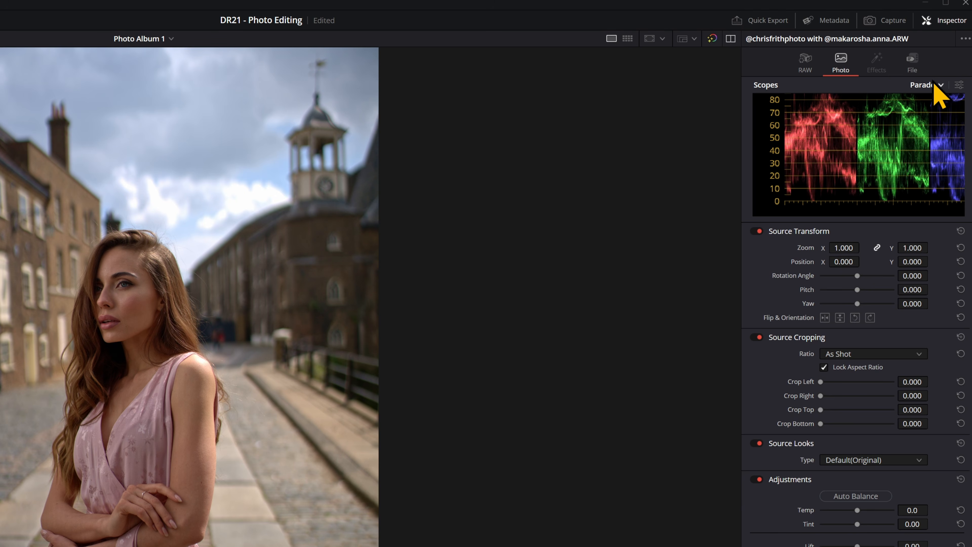
pyautogui.click(934, 85)
pyautogui.click(927, 112)
pyautogui.click(934, 85)
pyautogui.click(926, 123)
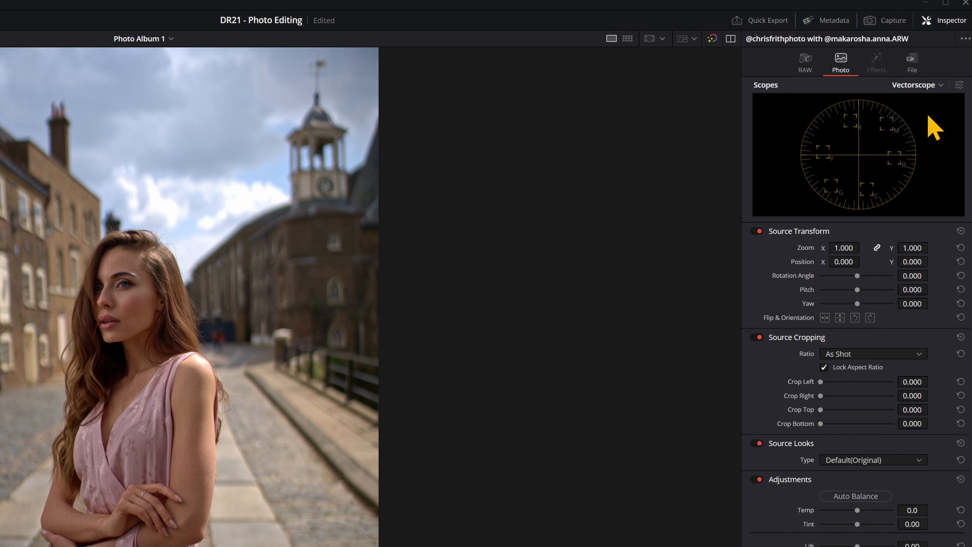
pyautogui.click(934, 85)
pyautogui.click(929, 135)
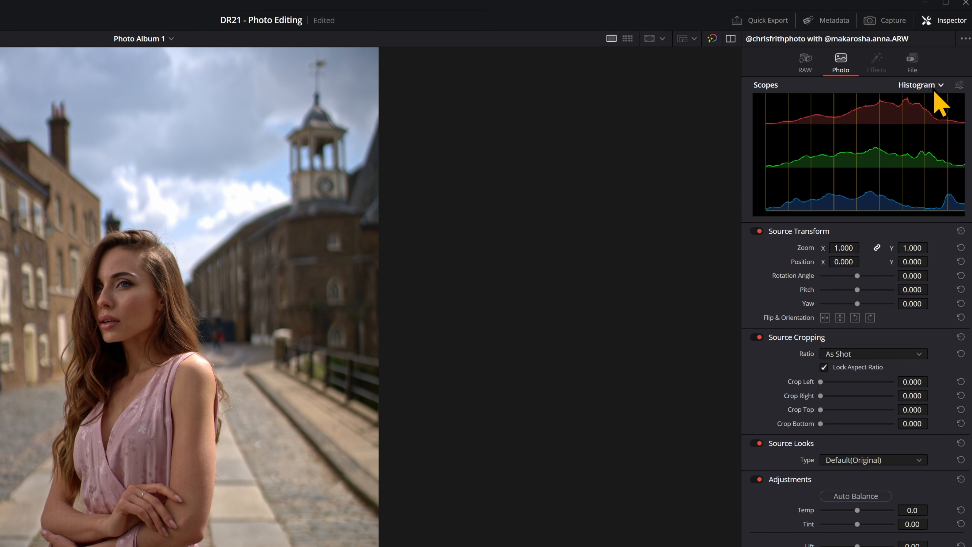
pyautogui.click(935, 85)
pyautogui.click(928, 146)
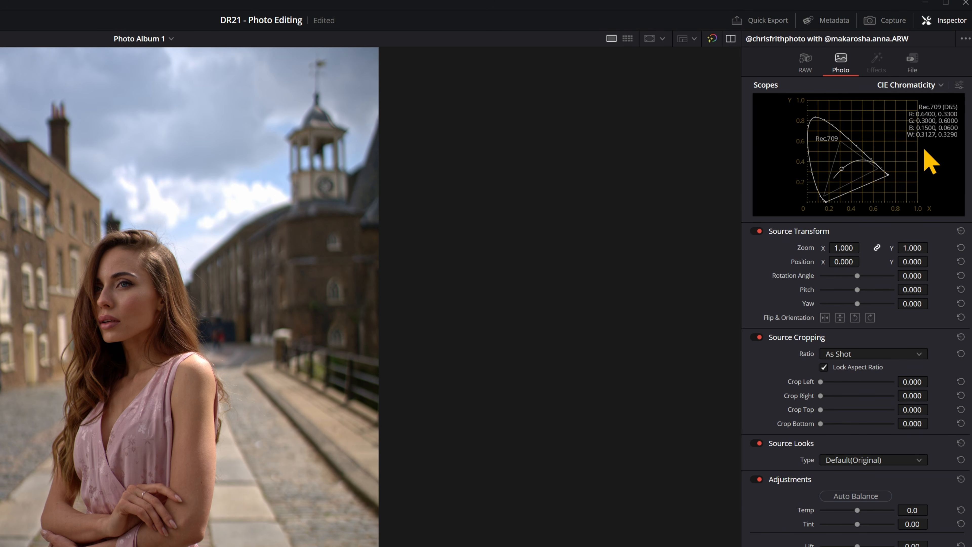
pyautogui.click(930, 86)
pyautogui.click(930, 135)
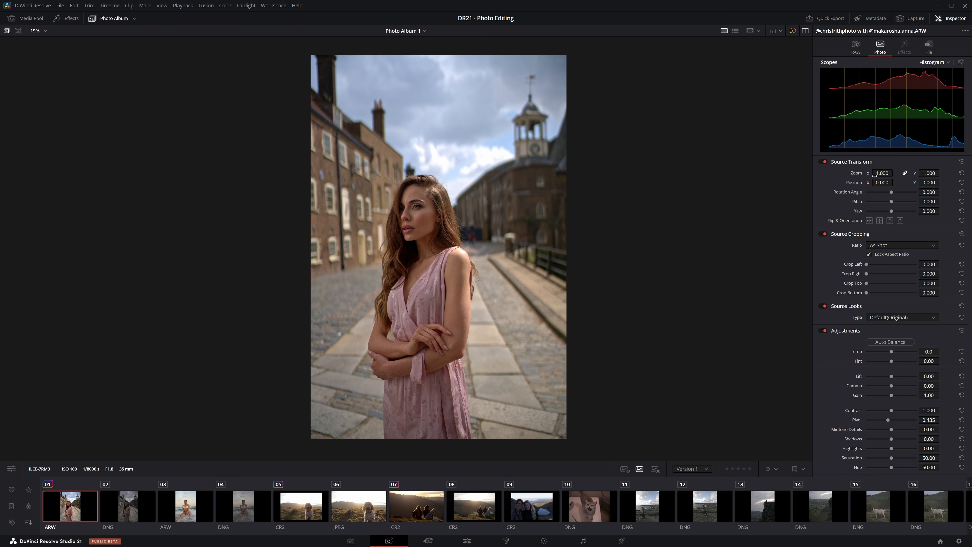
# Step: Set the portrait's Source Transform zoom to 1.150 and its position to X 317, Y 477
pyautogui.moveTo(880, 173); pyautogui.dragTo(938, 183)
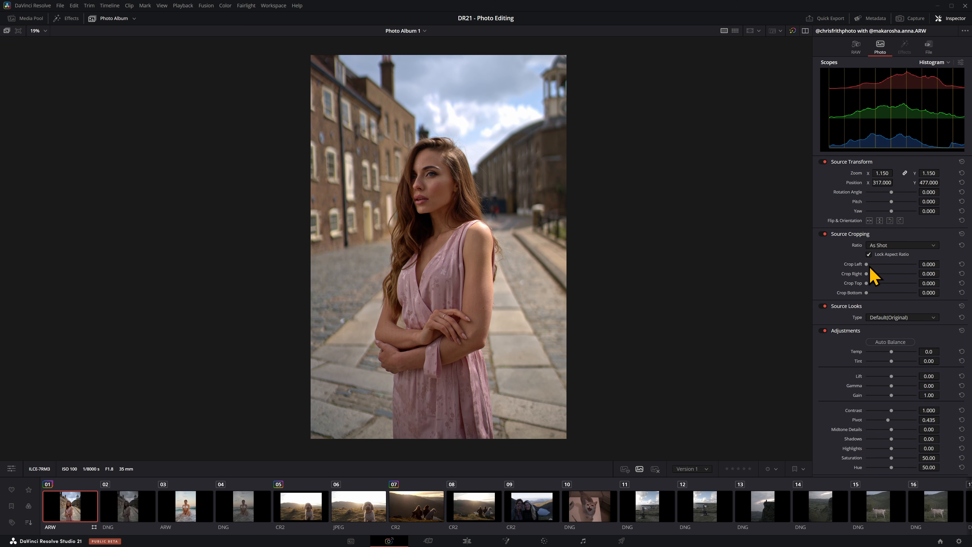
pyautogui.moveTo(871, 267)
pyautogui.mouseDown()
pyautogui.moveTo(885, 267)
pyautogui.moveTo(854, 267)
pyautogui.mouseUp()
# Step: Apply the Vibrant source look to the portrait, compare it off and on, and try Auto Balance
pyautogui.click(898, 318)
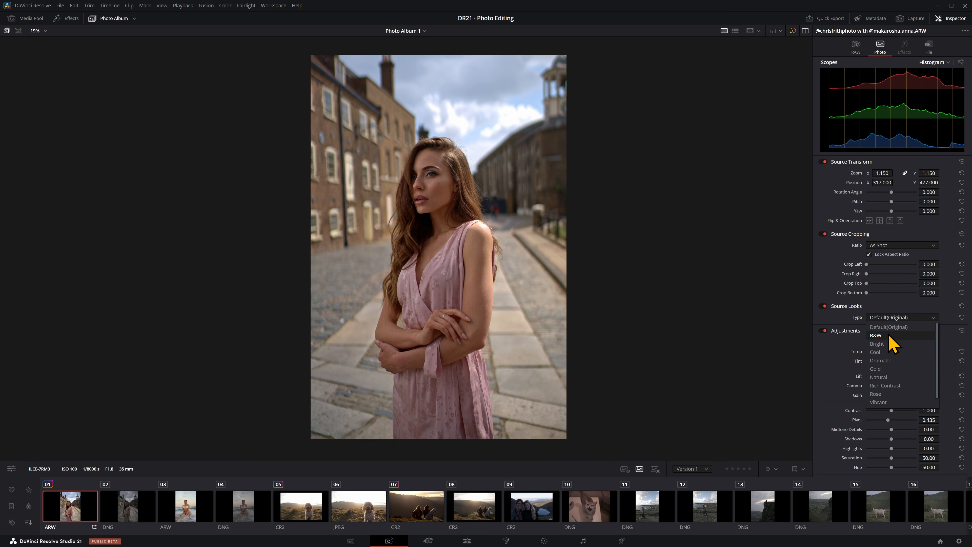
pyautogui.click(889, 334)
pyautogui.scroll(-8, 890, 318)
pyautogui.click(889, 319)
pyautogui.click(823, 306)
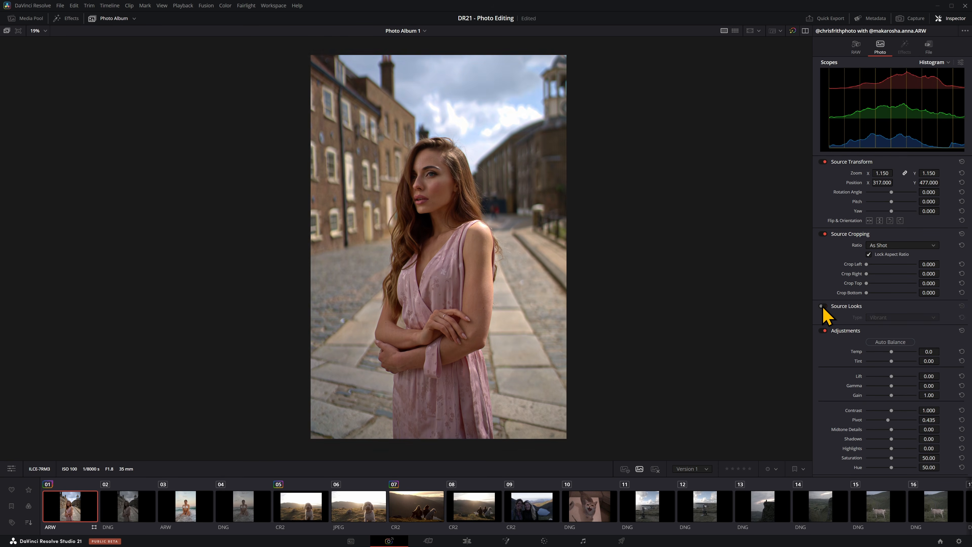
pyautogui.click(823, 306)
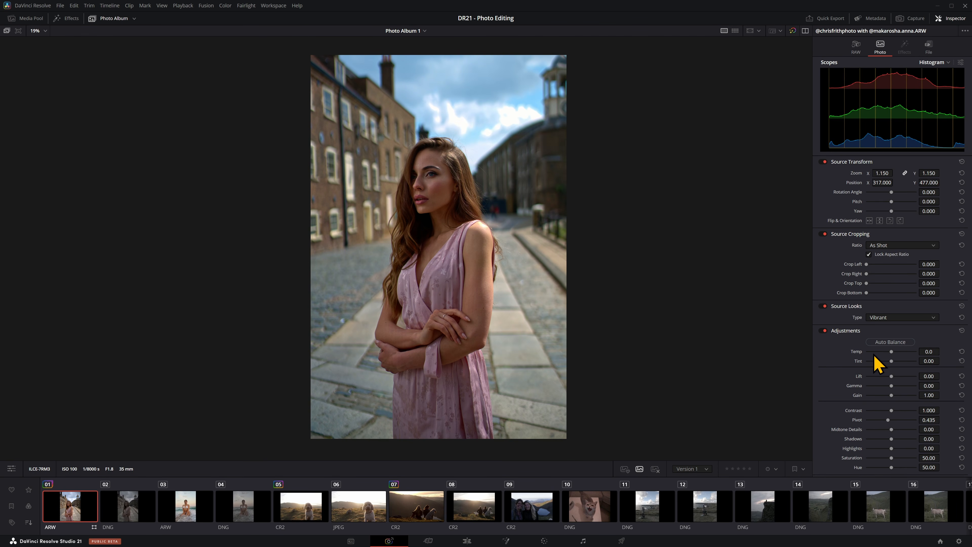
pyautogui.click(874, 341)
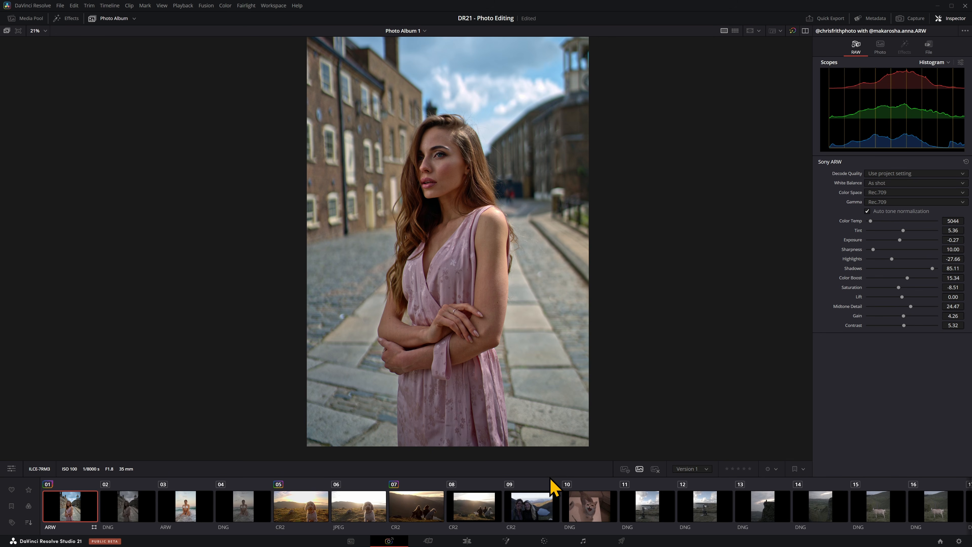
# Step: Check the portrait's node and primary corrections on the Color page against its adjustments on the Photo page
pyautogui.click(544, 540)
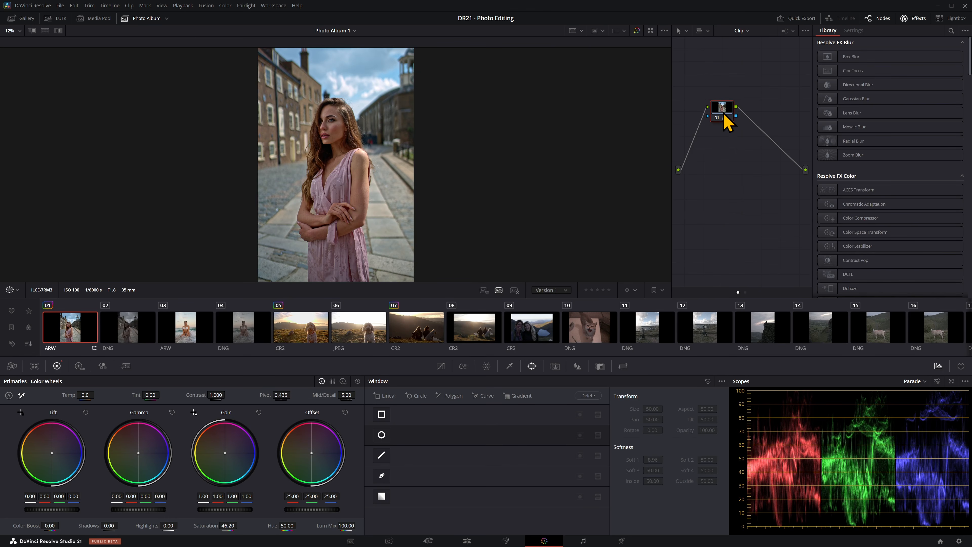
pyautogui.click(389, 541)
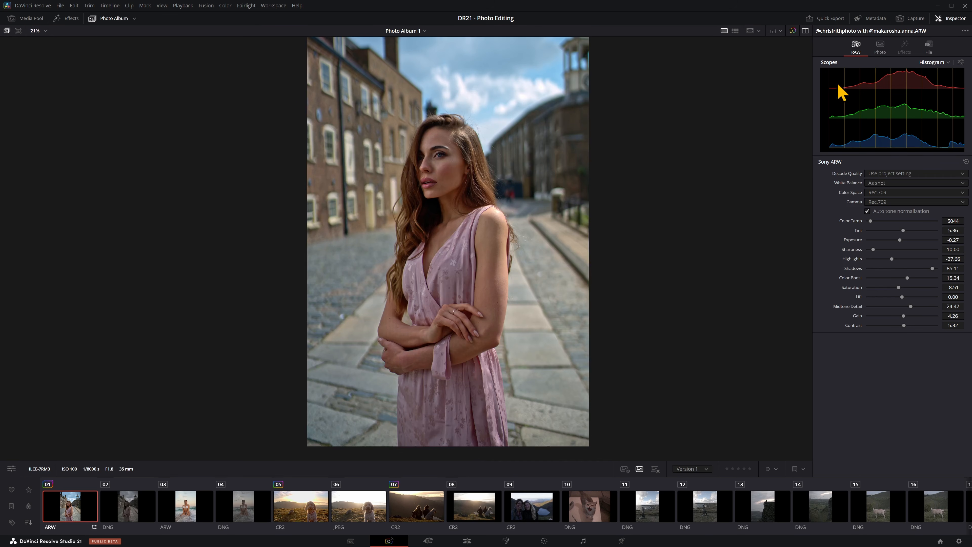
pyautogui.click(878, 50)
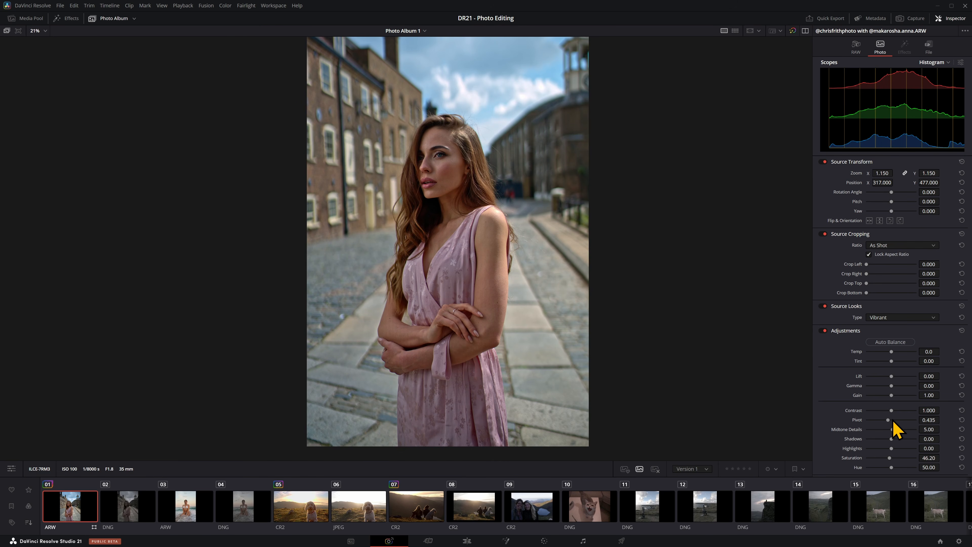
# Step: Raise the portrait's Contrast to 1.863 on the Photo page, then reset it on the Color page and return
pyautogui.moveTo(893, 412); pyautogui.dragTo(913, 411)
pyautogui.click(544, 541)
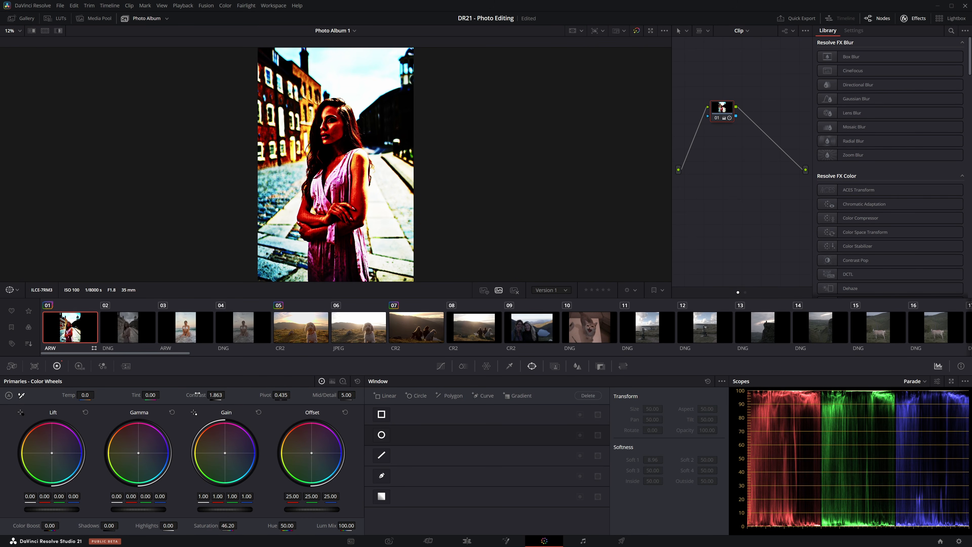
pyautogui.doubleClick(195, 395)
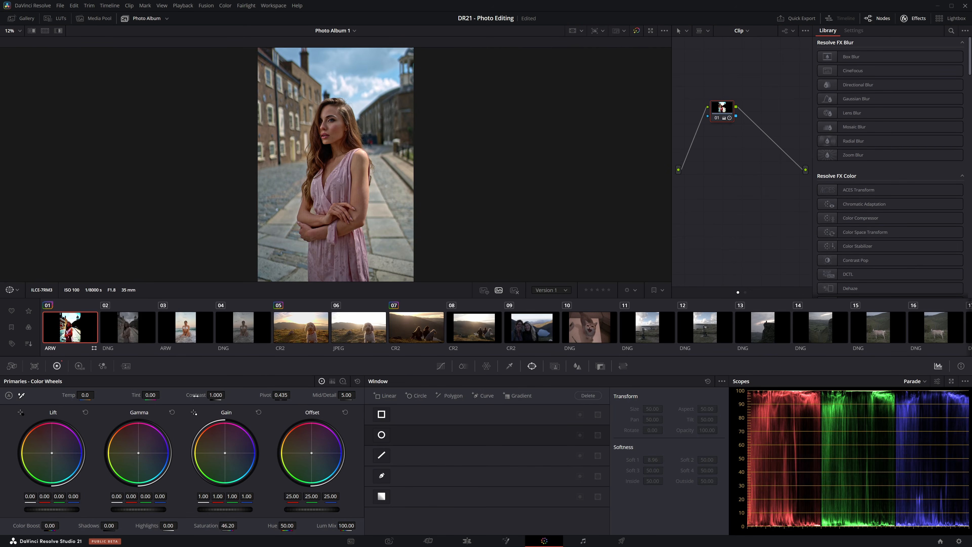
pyautogui.click(389, 540)
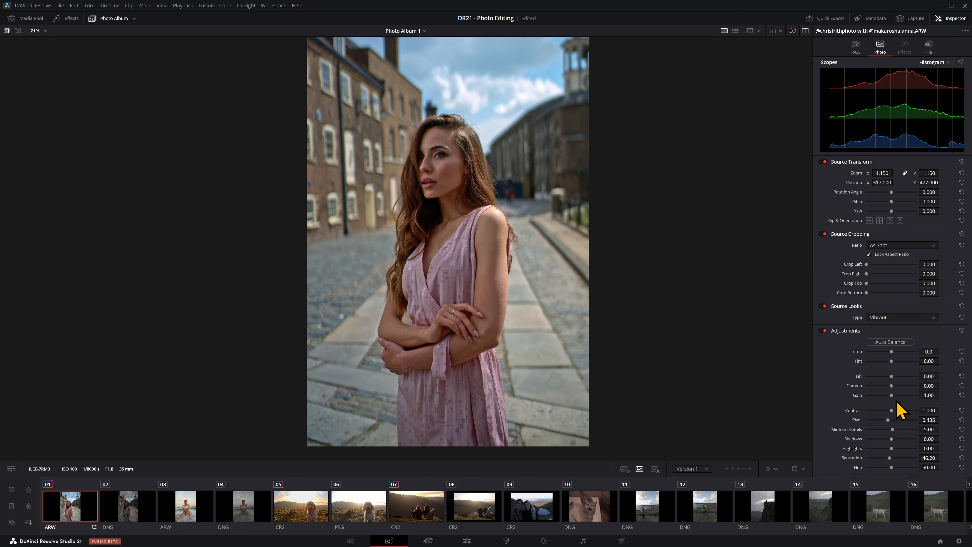
# Step: Add a second node to the portrait on the Color page and try Contrast 1.884 on it, comparing the Photo page
pyautogui.click(467, 541)
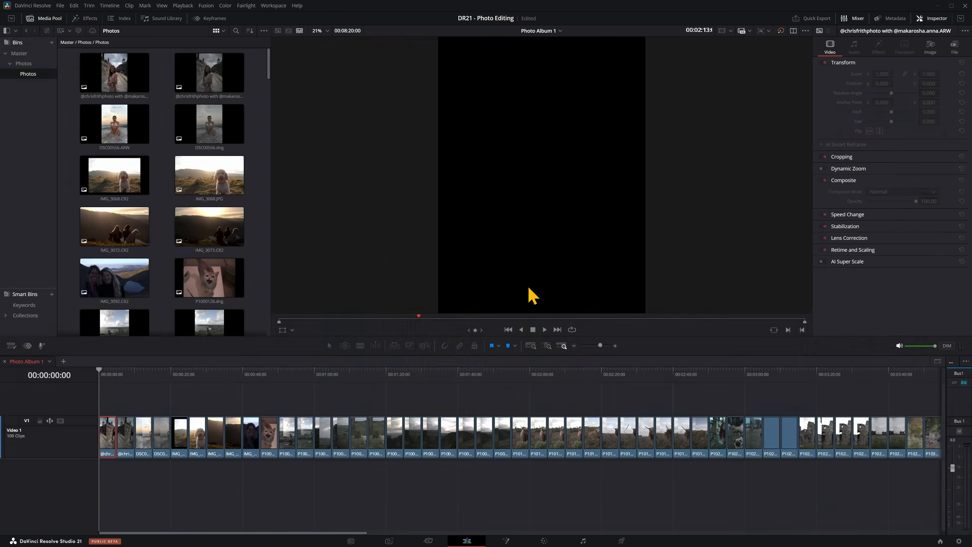
pyautogui.click(545, 541)
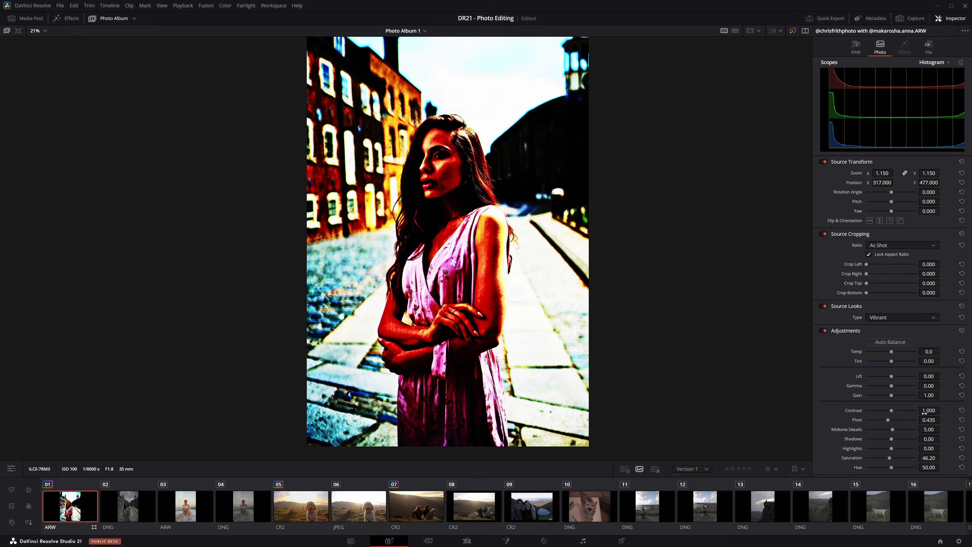
pyautogui.click(544, 541)
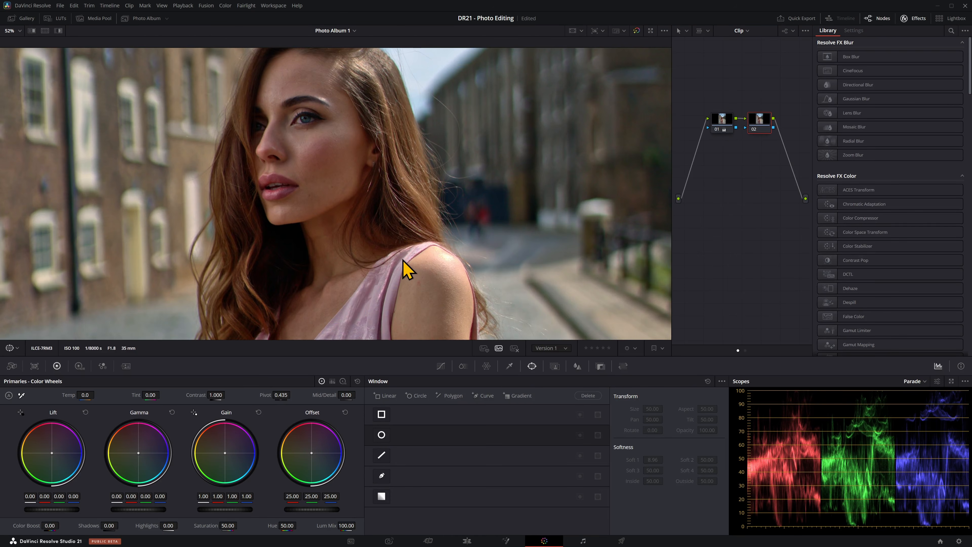
# Step: Search the effects library for "nois" and apply Noise Reduction to the portrait's second node
pyautogui.scroll(2, 407, 270)
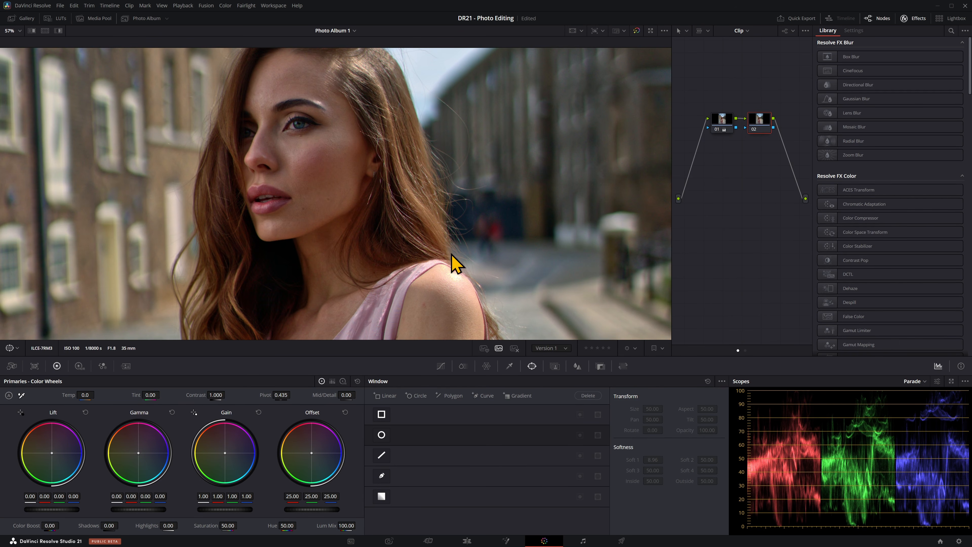
pyautogui.click(951, 31)
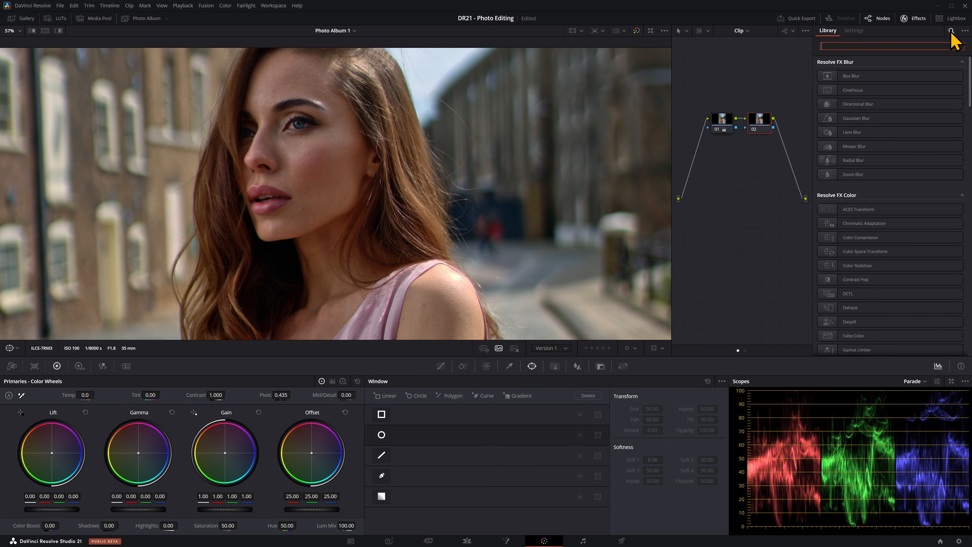
pyautogui.write('nois')
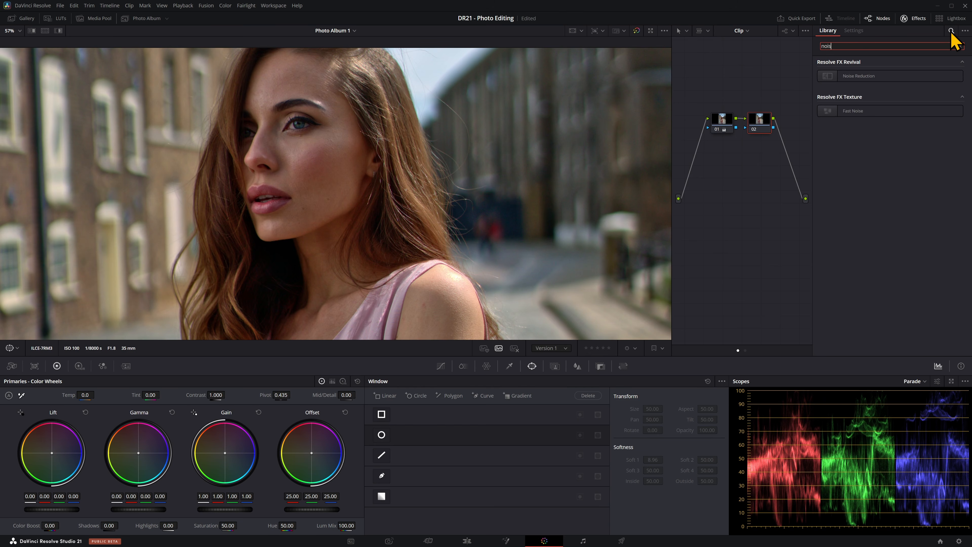
pyautogui.moveTo(911, 81); pyautogui.dragTo(762, 124)
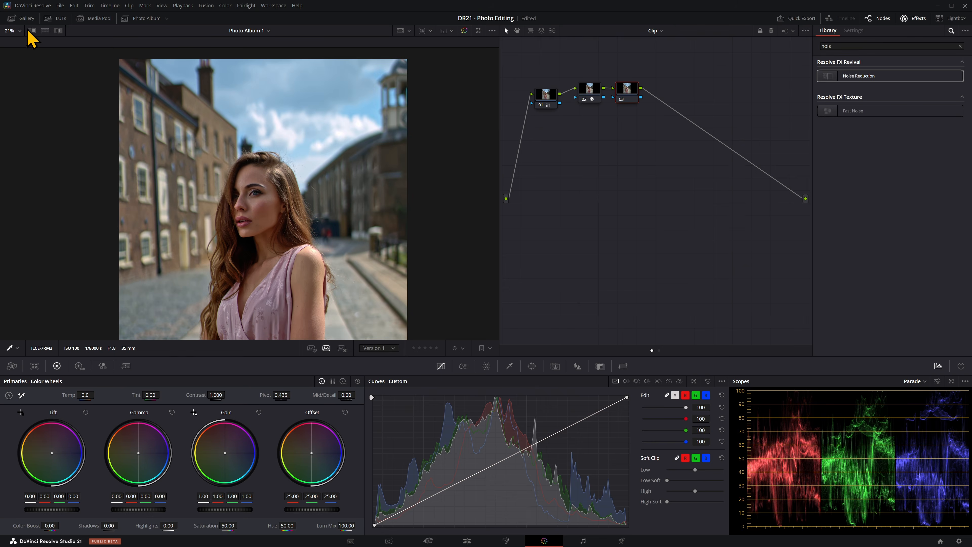
# Step: Apply the Lucy LUT from the New KreativWedding LUTs folder to the portrait's third node
pyautogui.click(55, 18)
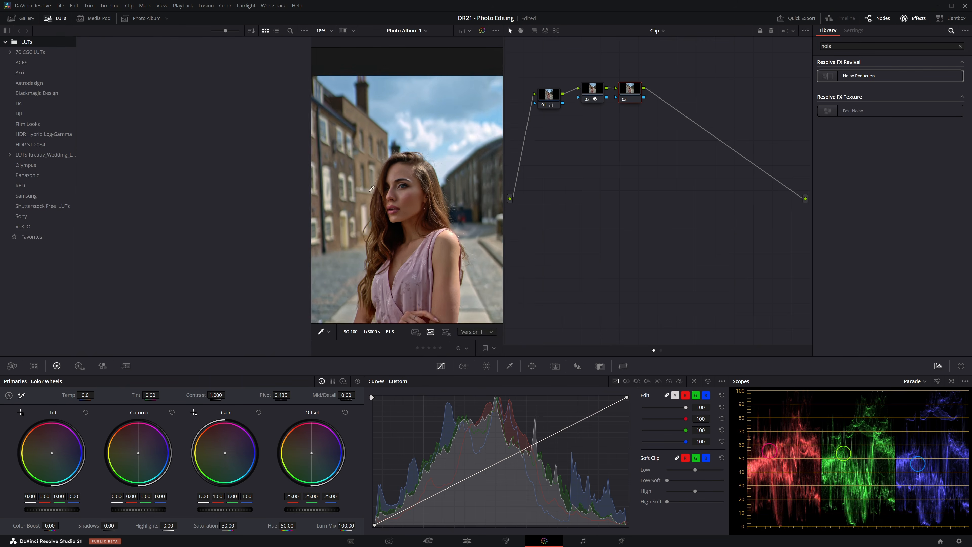
pyautogui.moveTo(110, 211); pyautogui.dragTo(634, 95)
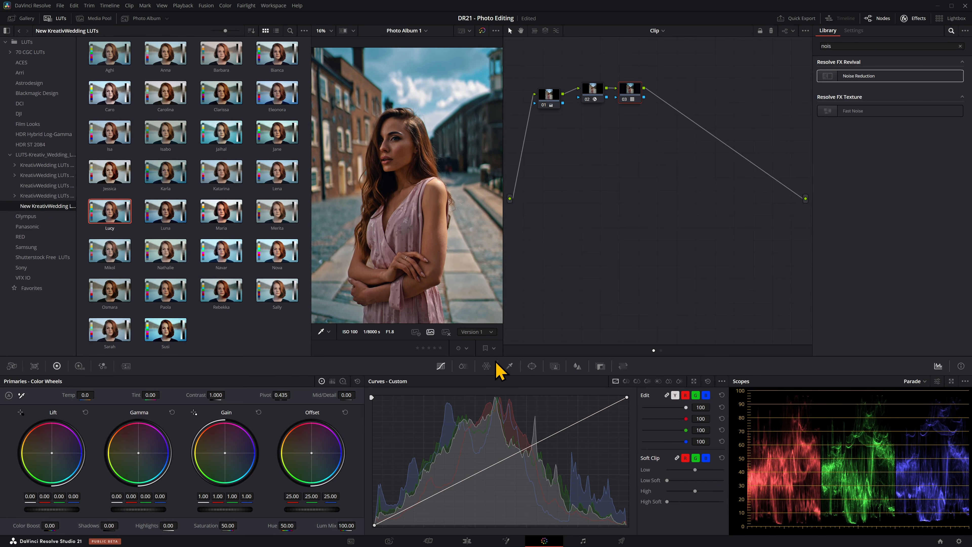
# Step: Add a circular window to the portrait's fourth node, then reposition and reshape it over the woman's face
pyautogui.click(532, 366)
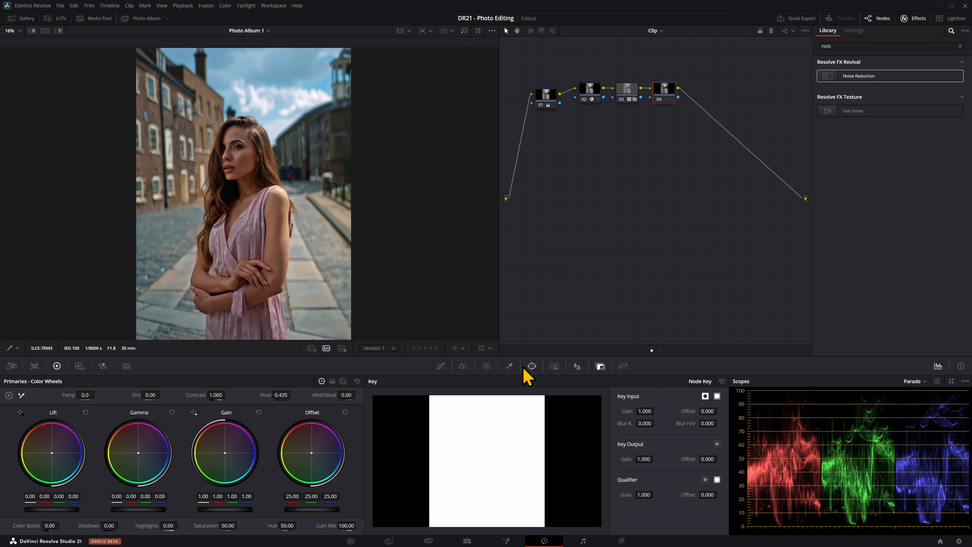
pyautogui.click(533, 367)
pyautogui.click(382, 434)
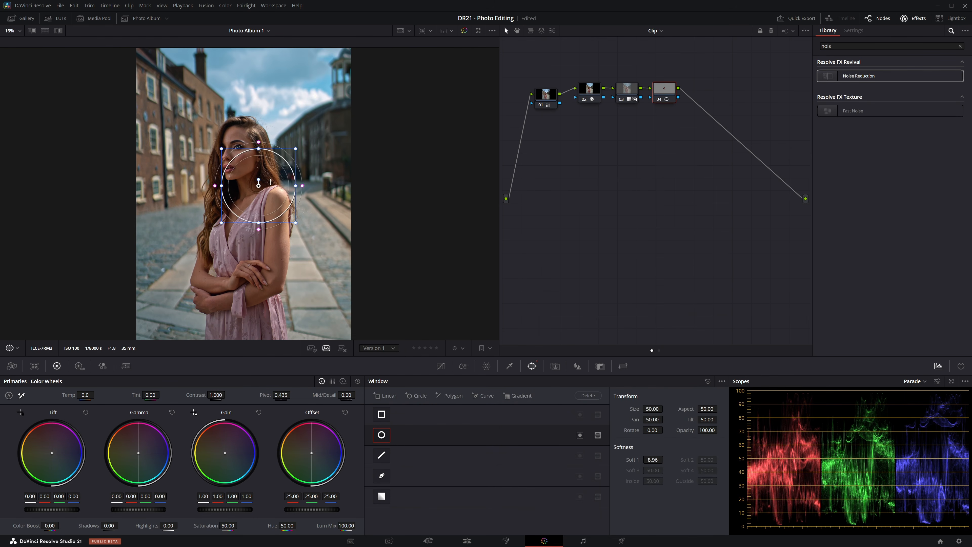
pyautogui.moveTo(270, 182); pyautogui.dragTo(285, 181)
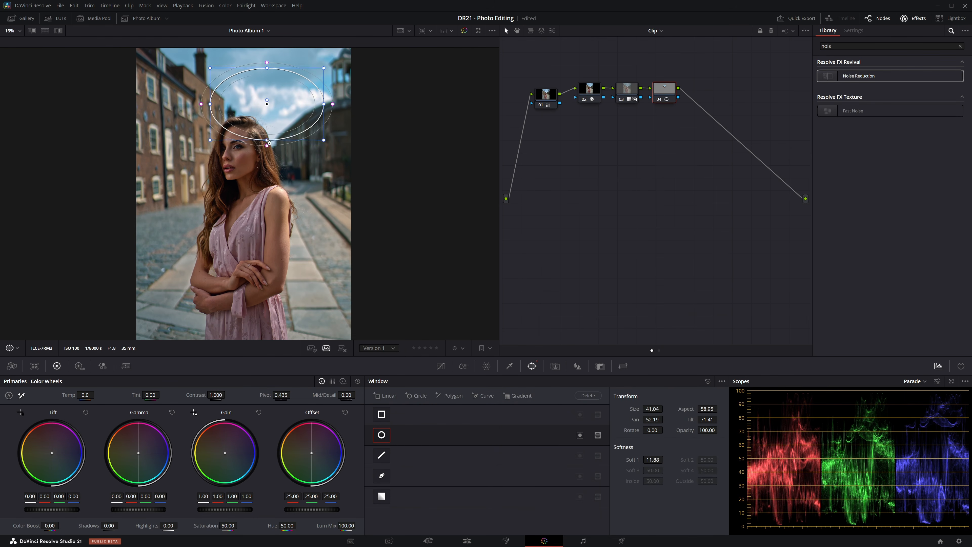
pyautogui.moveTo(267, 142); pyautogui.dragTo(267, 138)
pyautogui.moveTo(324, 103); pyautogui.dragTo(358, 103)
pyautogui.moveTo(291, 97); pyautogui.dragTo(294, 82)
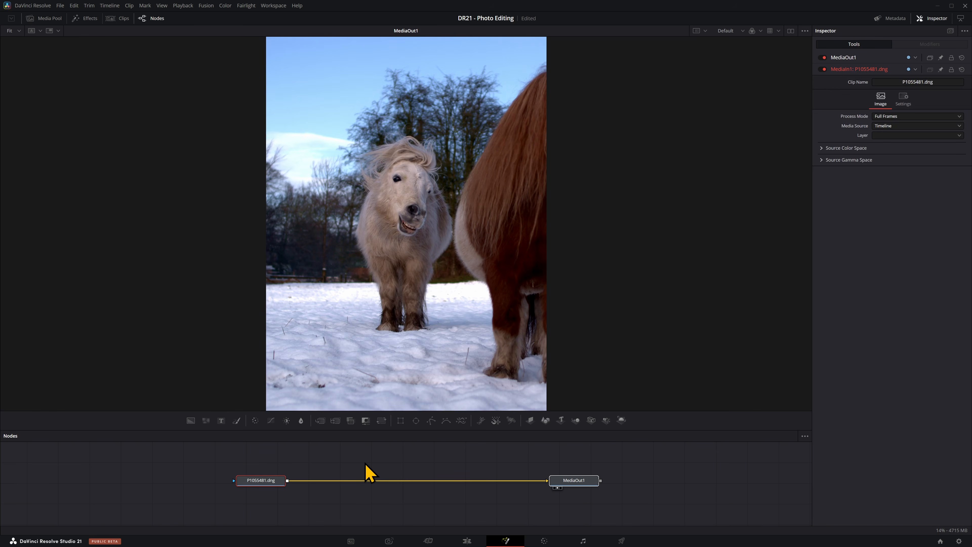
# Step: In the Fusion composition, add a Paint node after P1055481.dng and set its apply mode to Clone
pyautogui.hotkey('shift', 'space')
pyautogui.click(441, 324)
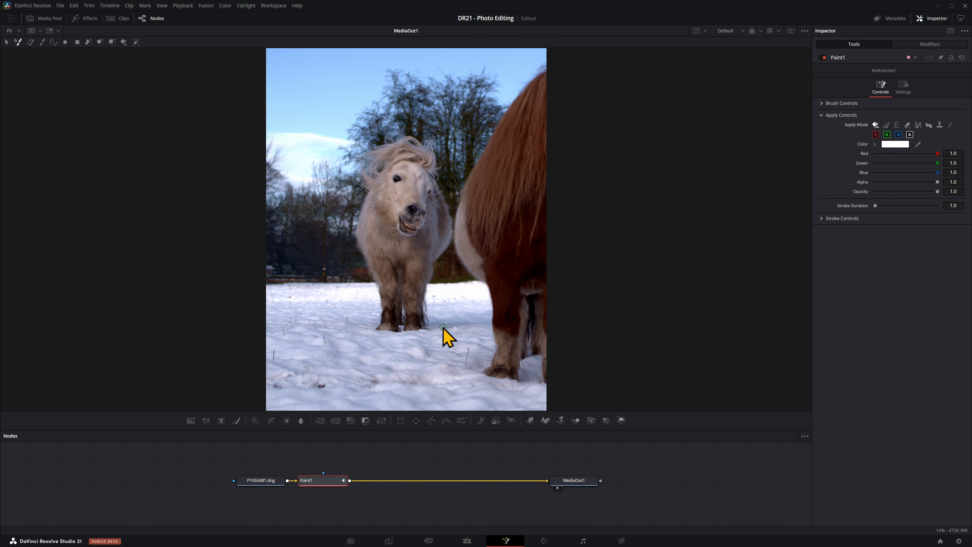
pyautogui.click(886, 125)
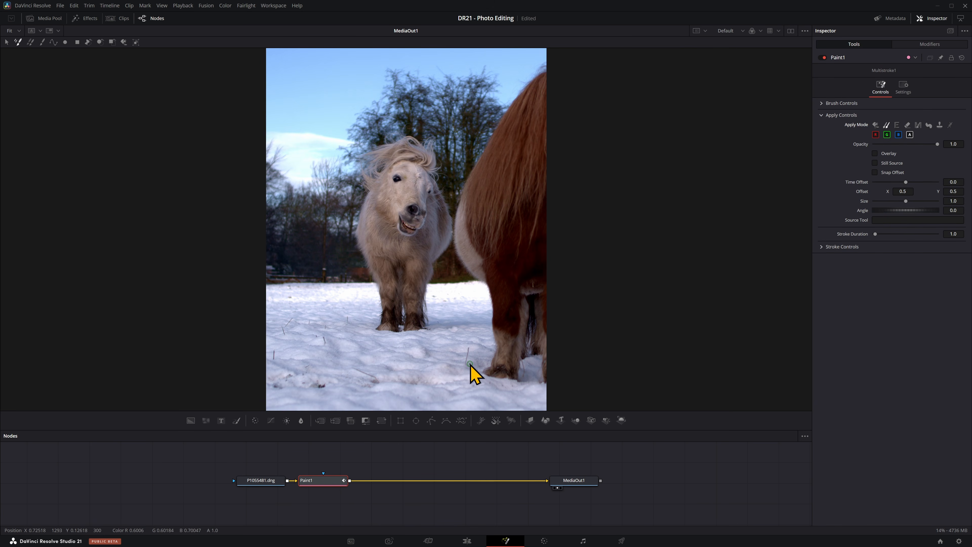
# Step: Clone clean snow over the stalks in front of the ponies, briefly using the Overlay option to preview the clone source
pyautogui.scroll(5, 473, 366)
pyautogui.scroll(-2, 345, 268)
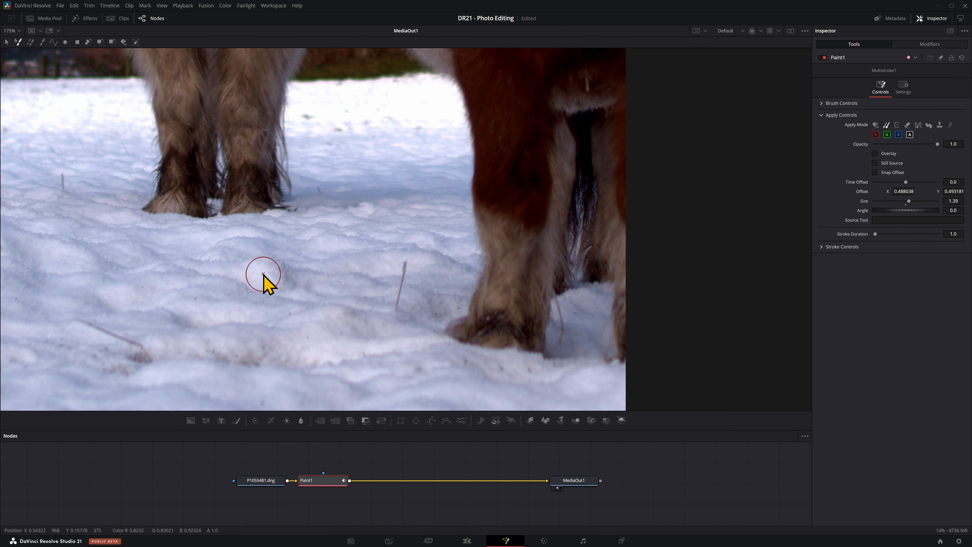
pyautogui.moveTo(318, 268)
pyautogui.mouseDown()
pyautogui.moveTo(380, 278)
pyautogui.moveTo(317, 282)
pyautogui.moveTo(369, 282)
pyautogui.moveTo(327, 283)
pyautogui.mouseUp()
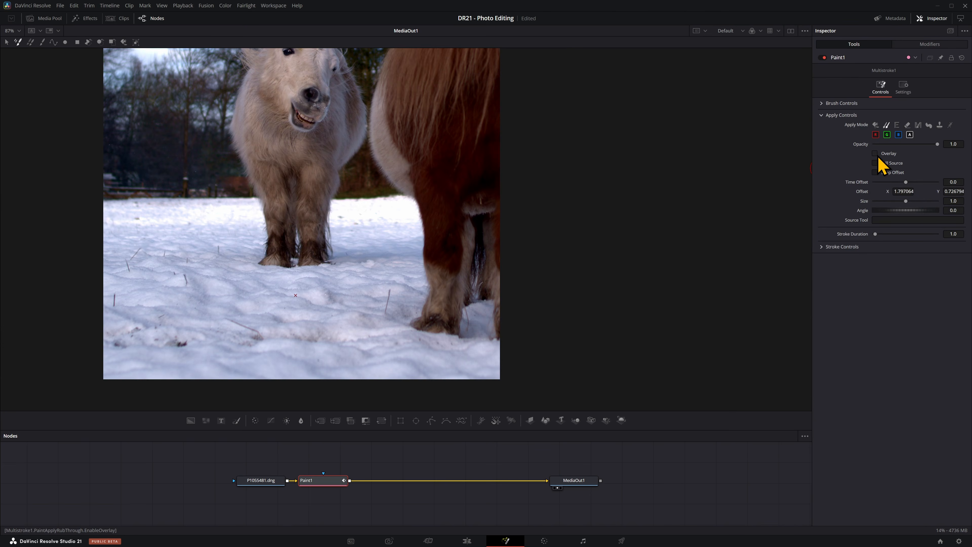
pyautogui.click(875, 154)
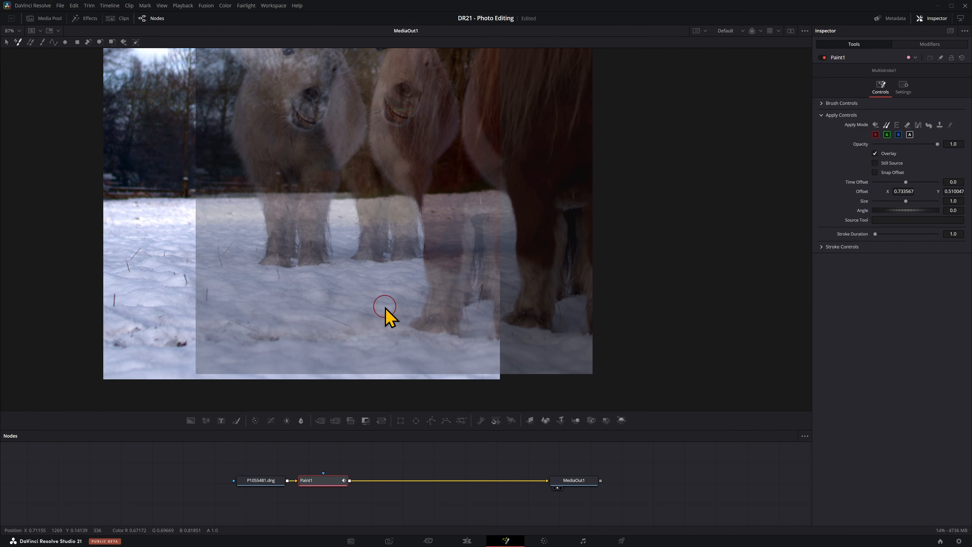
pyautogui.click(875, 153)
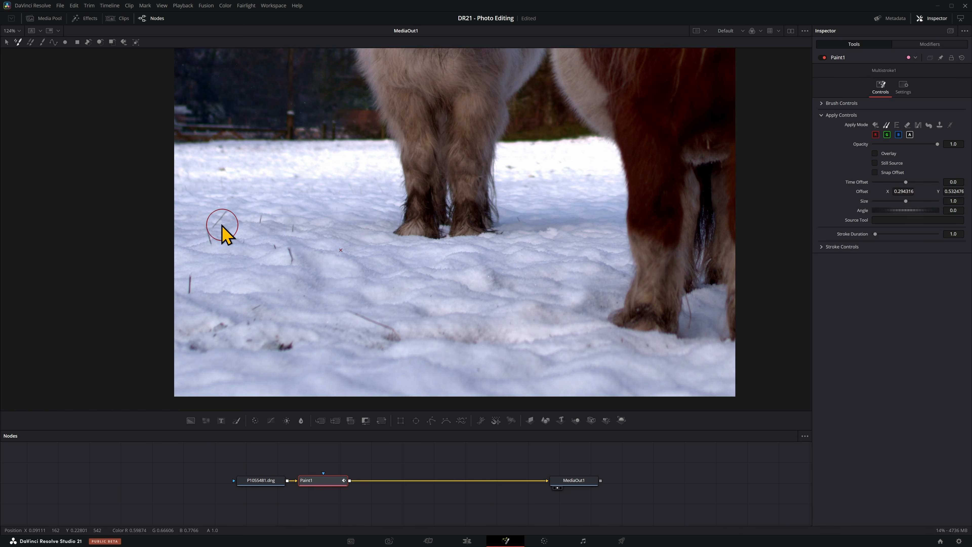
pyautogui.click(221, 224)
pyautogui.click(290, 252)
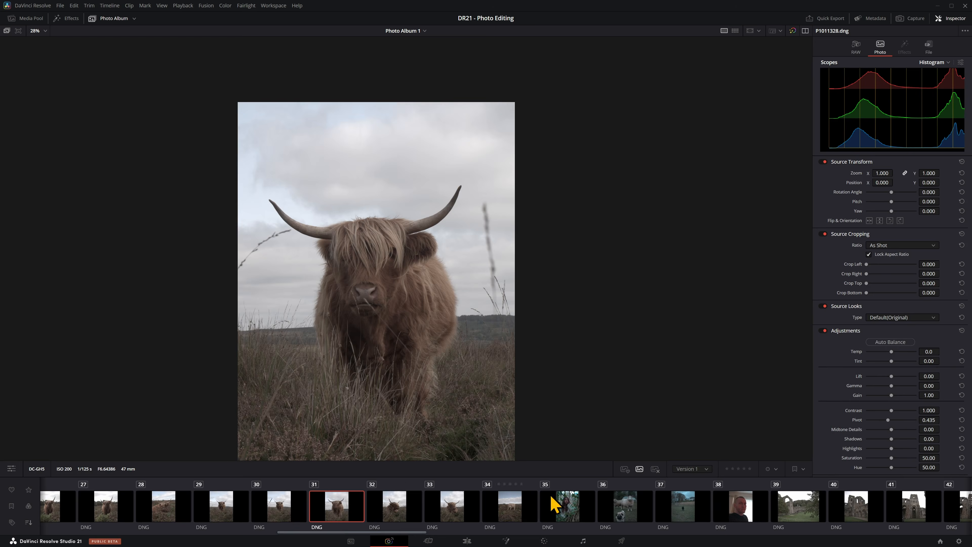
# Step: Mark a selection of photos across the album as favourites, including shots of the woman on the dunes and in the sea
pyautogui.click(602, 509)
pyautogui.click(625, 470)
pyautogui.moveTo(362, 532); pyautogui.dragTo(83, 542)
pyautogui.click(334, 507)
pyautogui.click(625, 470)
pyautogui.click(433, 507)
pyautogui.click(626, 471)
pyautogui.click(666, 506)
pyautogui.click(701, 505)
pyautogui.click(624, 471)
pyautogui.click(465, 507)
pyautogui.click(412, 506)
pyautogui.click(626, 470)
pyautogui.click(883, 507)
pyautogui.click(624, 471)
# Step: Select the street portrait and filter the album's photo strip to favourites only
pyautogui.click(70, 508)
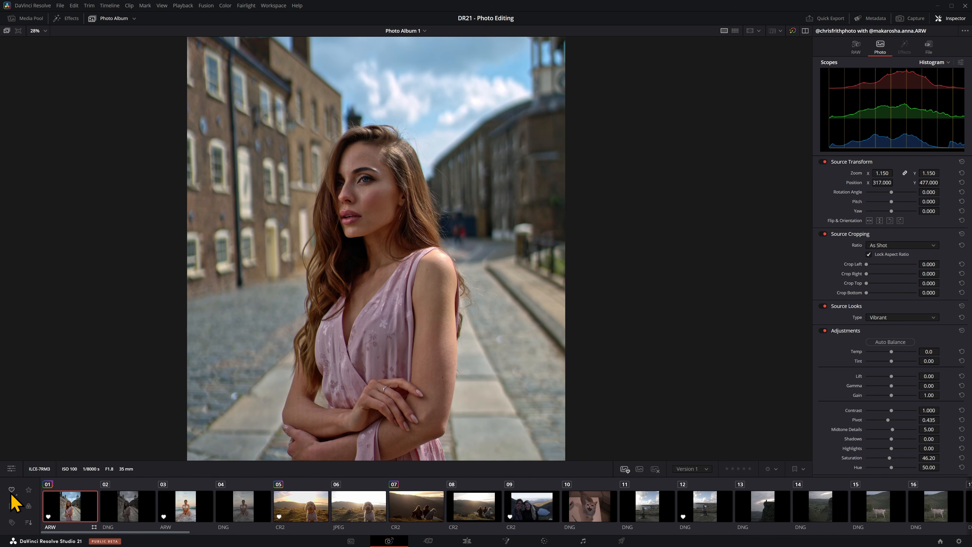
pyautogui.click(12, 490)
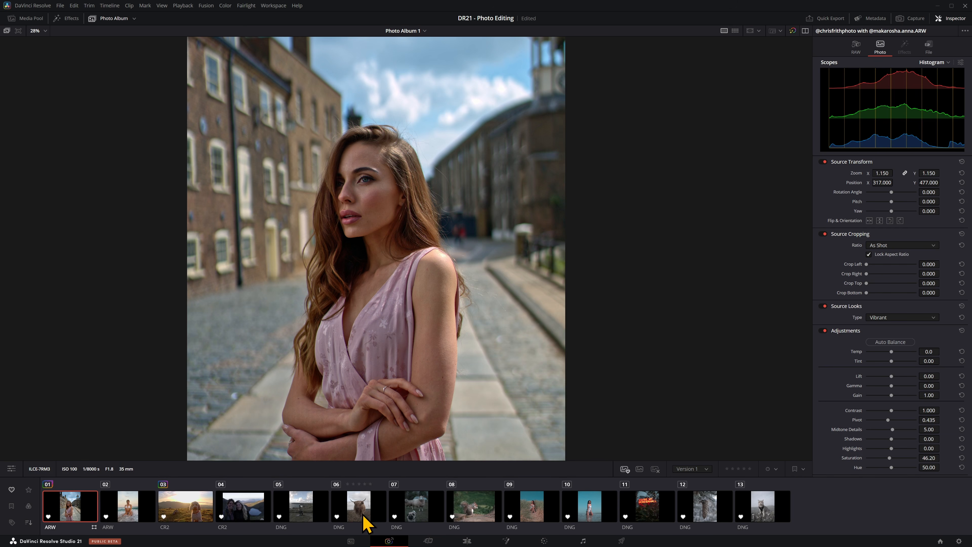
pyautogui.moveTo(58, 490)
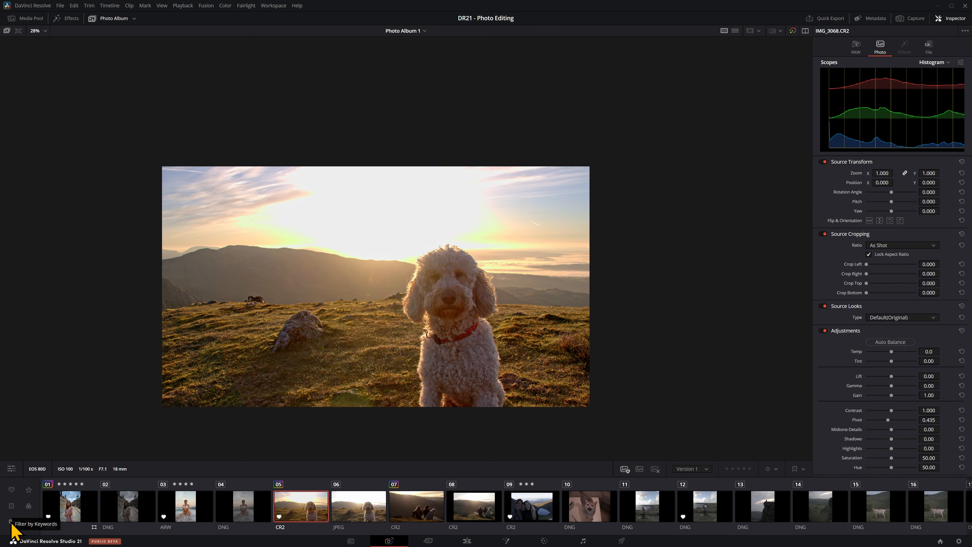
# Step: Run AI analysis on all clips in the media pool, with IntelliSearch and Identify faces enabled
pyautogui.click(35, 20)
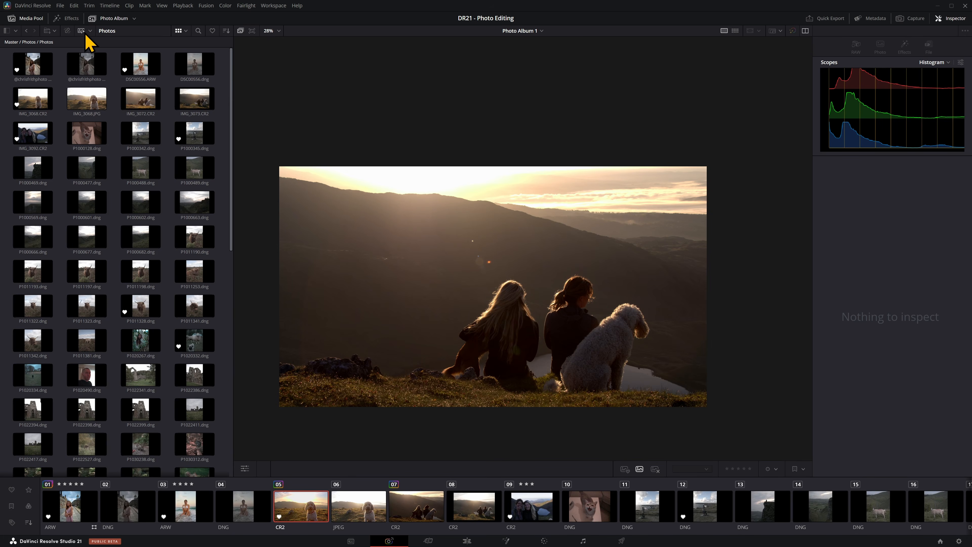
pyautogui.click(91, 32)
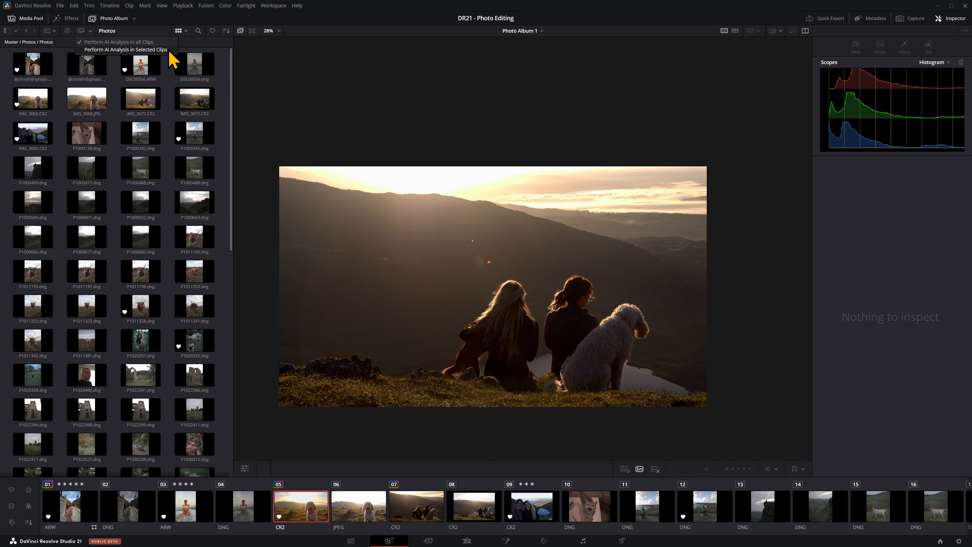
pyautogui.click(165, 44)
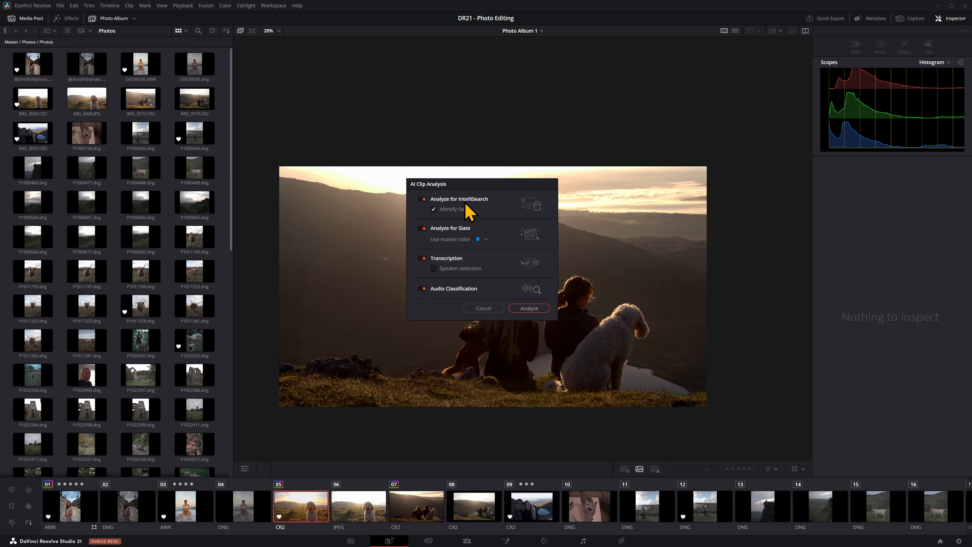
pyautogui.click(533, 309)
# Step: Show the detected faces in the media pool search and filter the photos by each face in turn
pyautogui.click(198, 31)
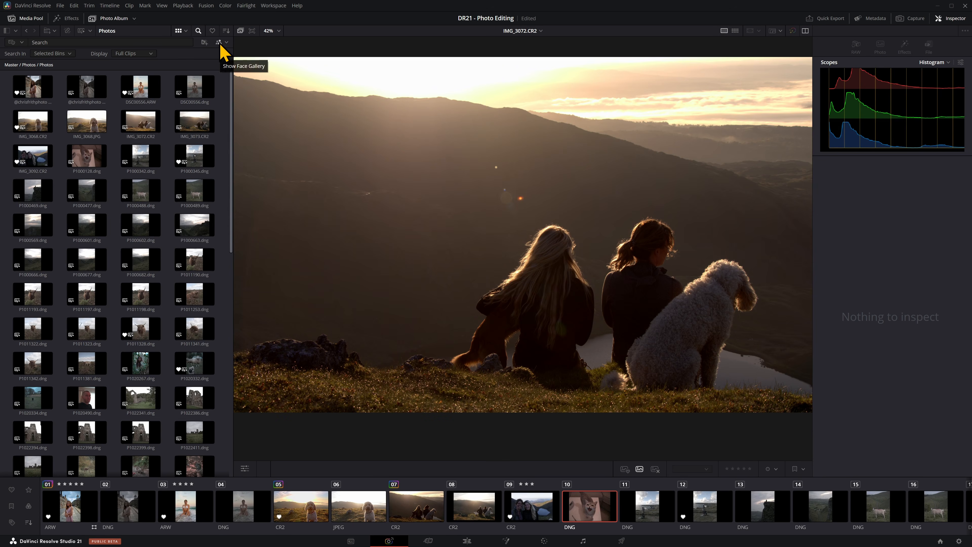
pyautogui.click(219, 43)
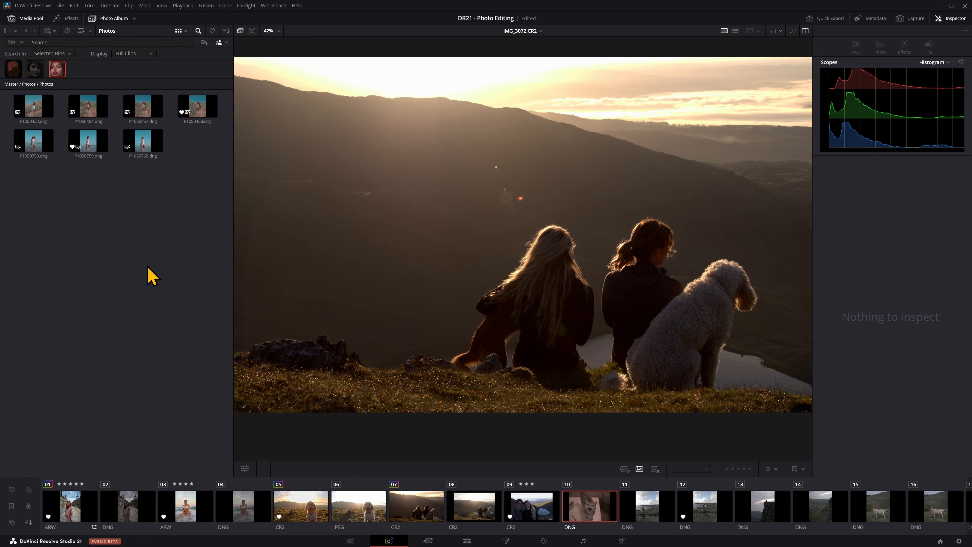
pyautogui.click(38, 70)
pyautogui.click(18, 75)
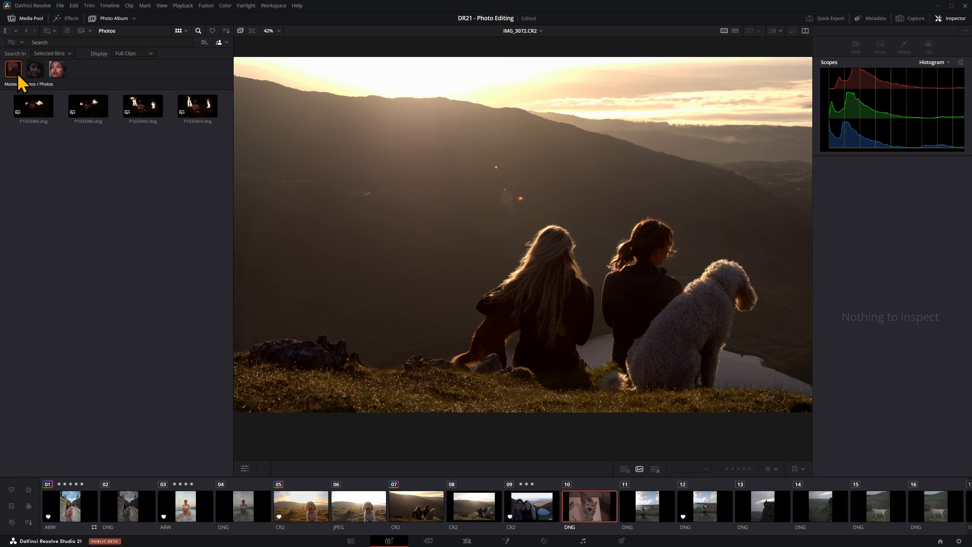
pyautogui.click(58, 72)
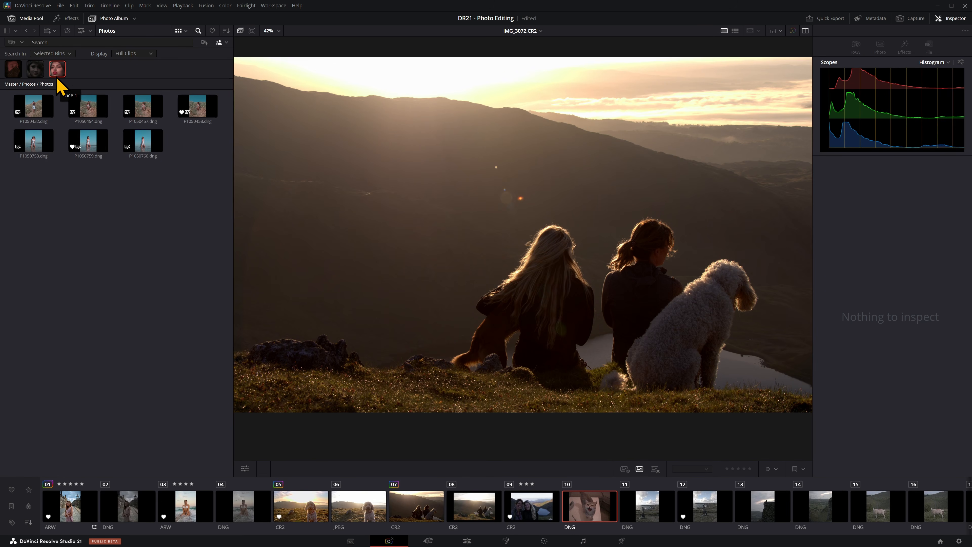
# Step: View several of the media pool photos matched to the red-lipped woman's face, including P1050432.dng and P1050759.dng
pyautogui.click(34, 107)
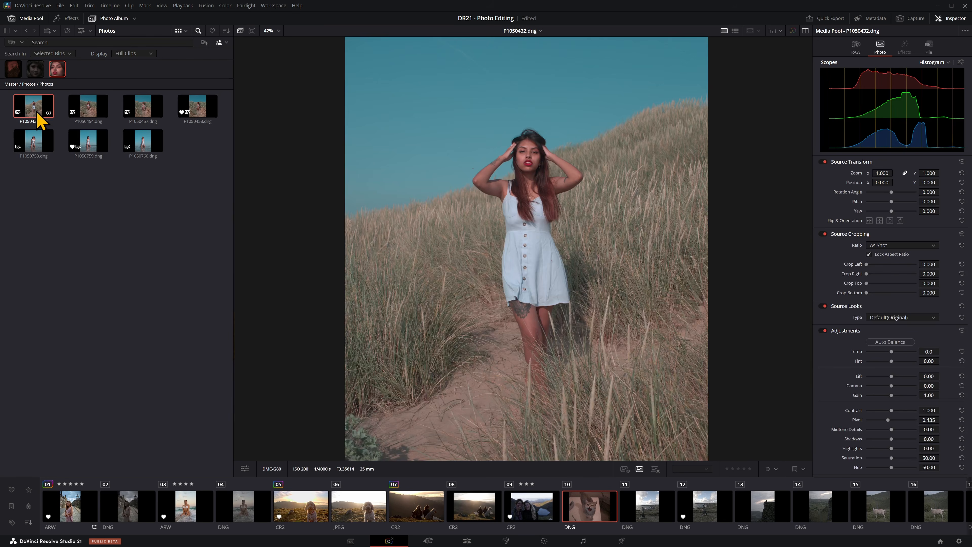
pyautogui.click(80, 111)
pyautogui.click(154, 140)
pyautogui.click(91, 145)
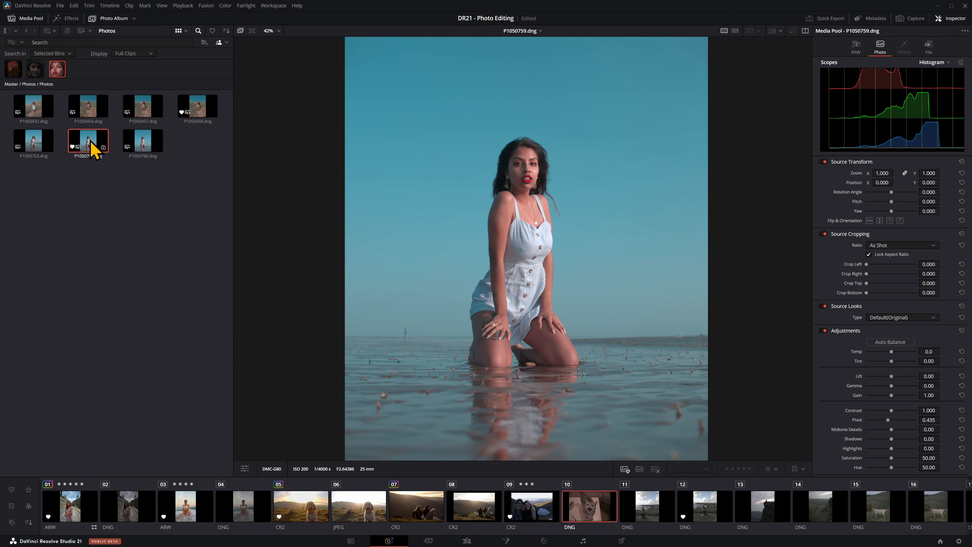
# Step: Filter the media pool by the middle detected face and view its photos, including P1044929.dng
pyautogui.click(35, 71)
pyautogui.click(81, 101)
pyautogui.click(47, 105)
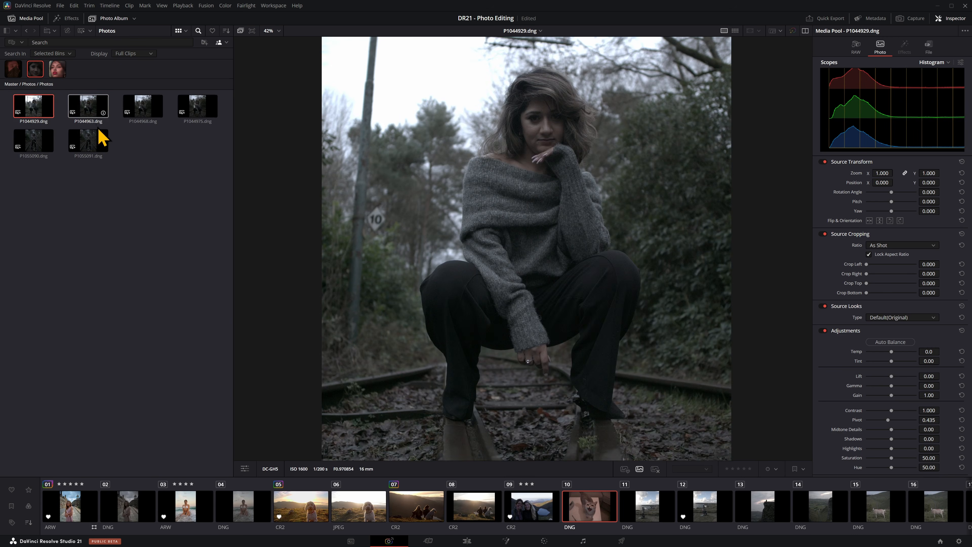
# Step: Filter the media pool by the fire performer's face and view the matching photos from P1033484.dng to P1033493.dng
pyautogui.click(13, 69)
pyautogui.click(92, 107)
pyautogui.click(147, 108)
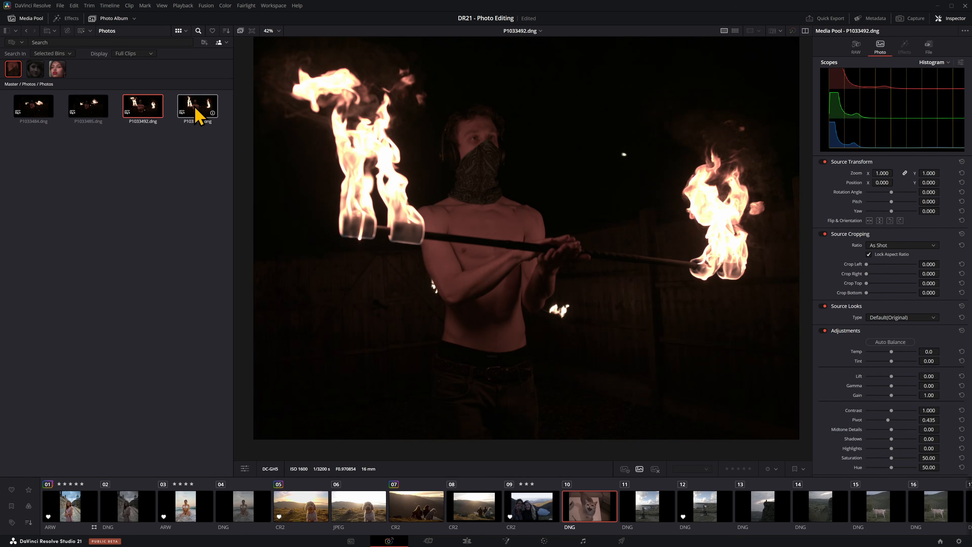
pyautogui.click(198, 115)
pyautogui.click(104, 117)
pyautogui.click(30, 117)
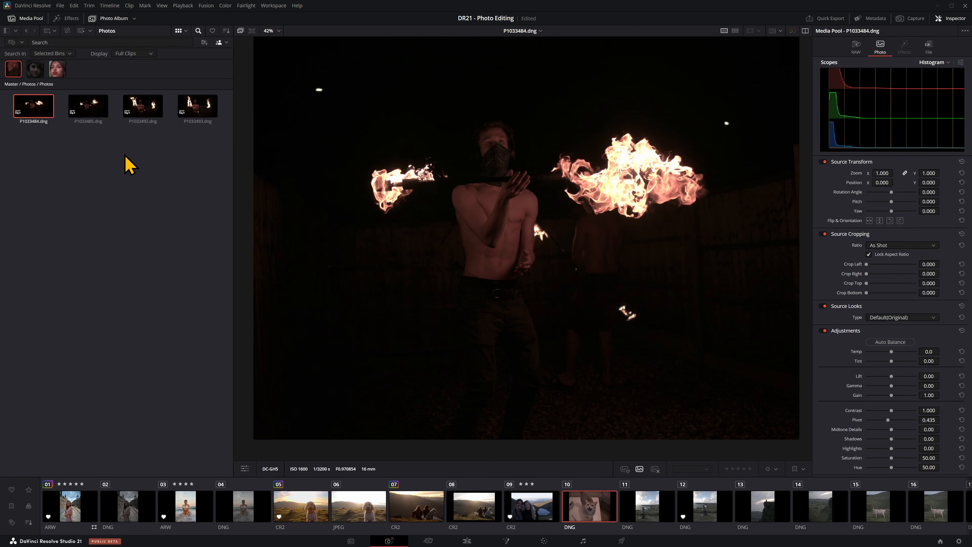
# Step: Return to the street portrait, turn off the face filter and search the media pool for "dog"
pyautogui.click(74, 514)
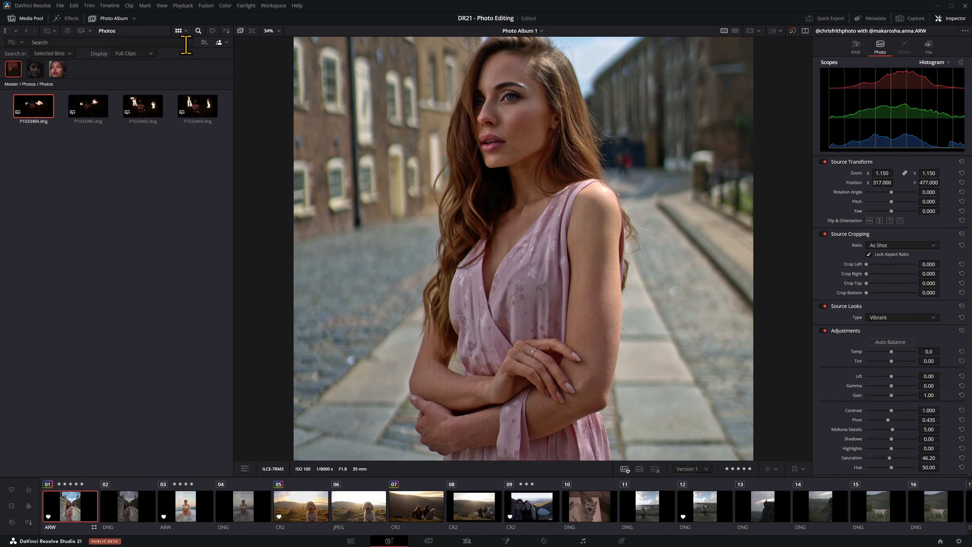
pyautogui.click(219, 43)
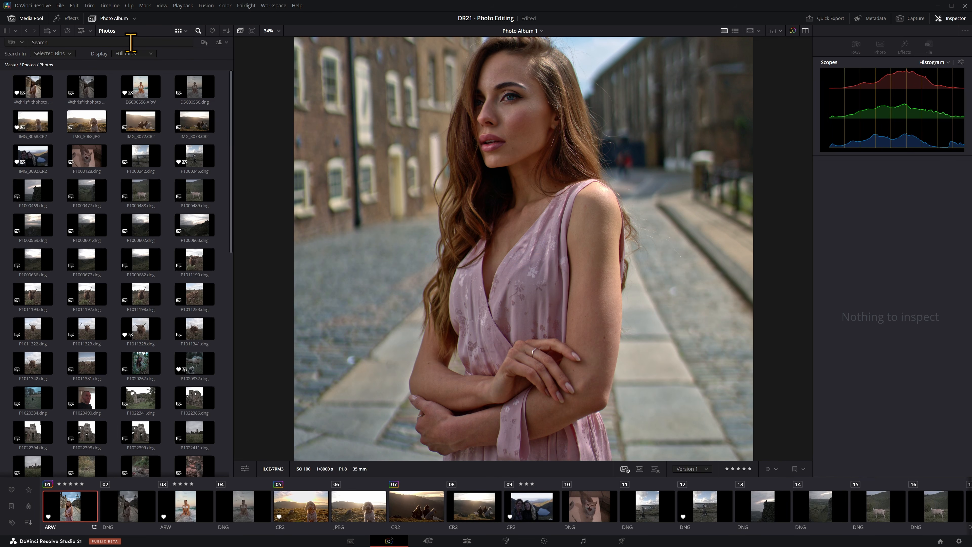
pyautogui.click(130, 43)
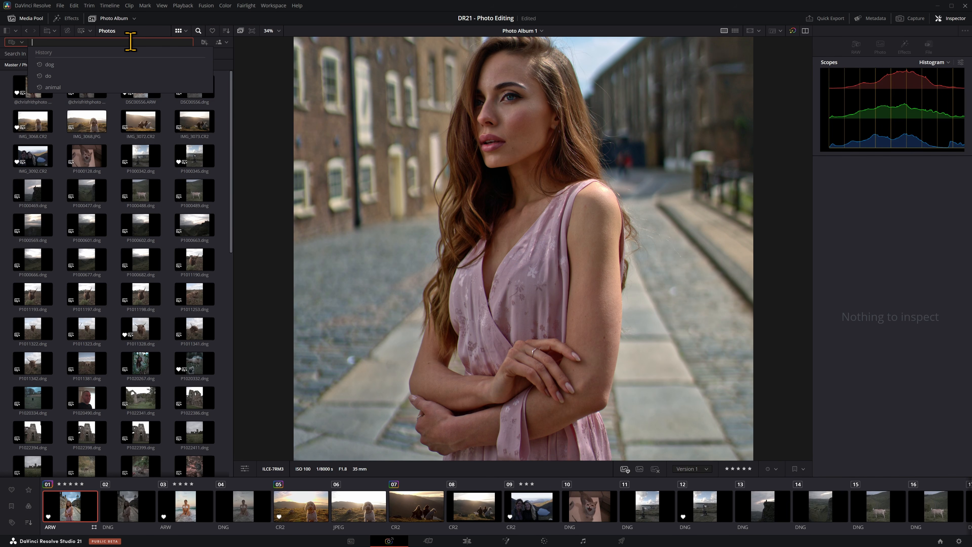
pyautogui.write('dog')
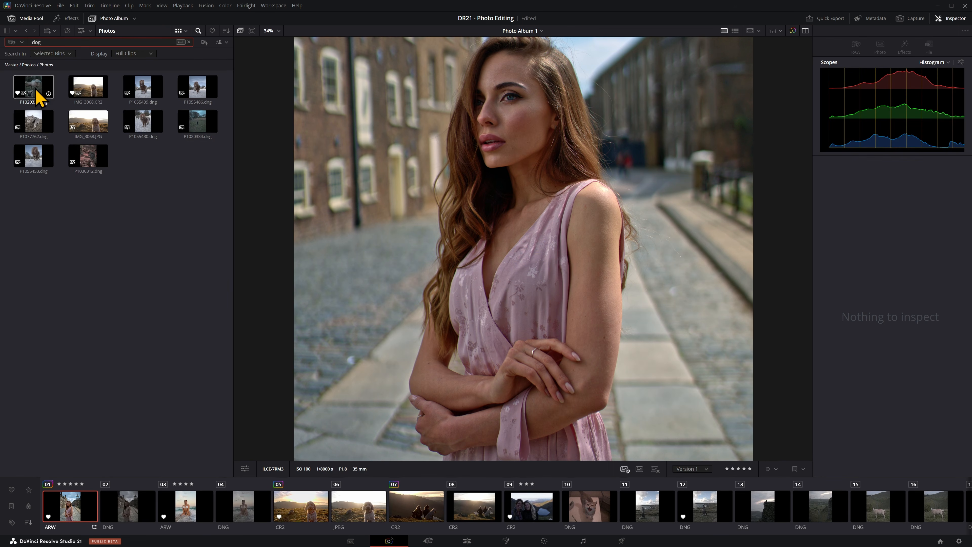
# Step: View several photos matched by the "dog" search, checking which animals they actually show
pyautogui.click(38, 92)
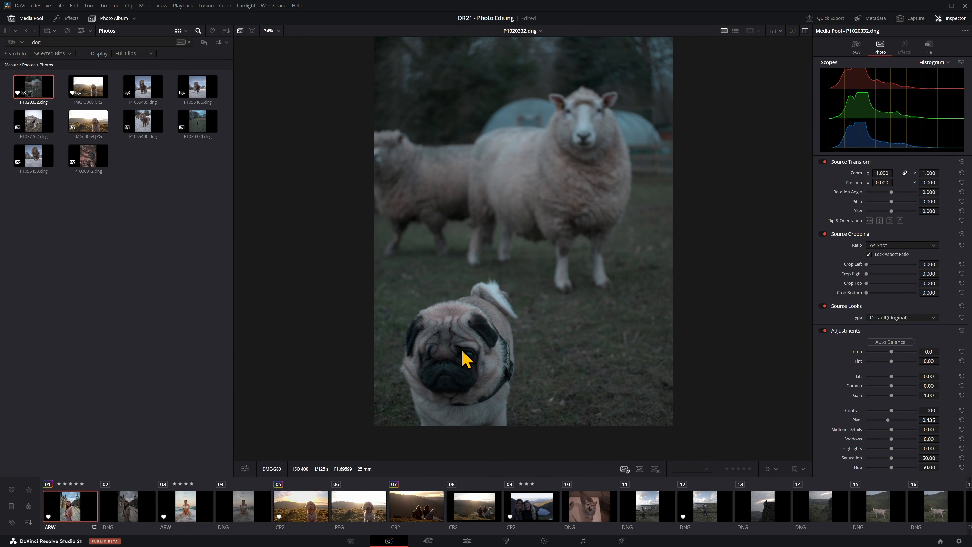
pyautogui.click(144, 92)
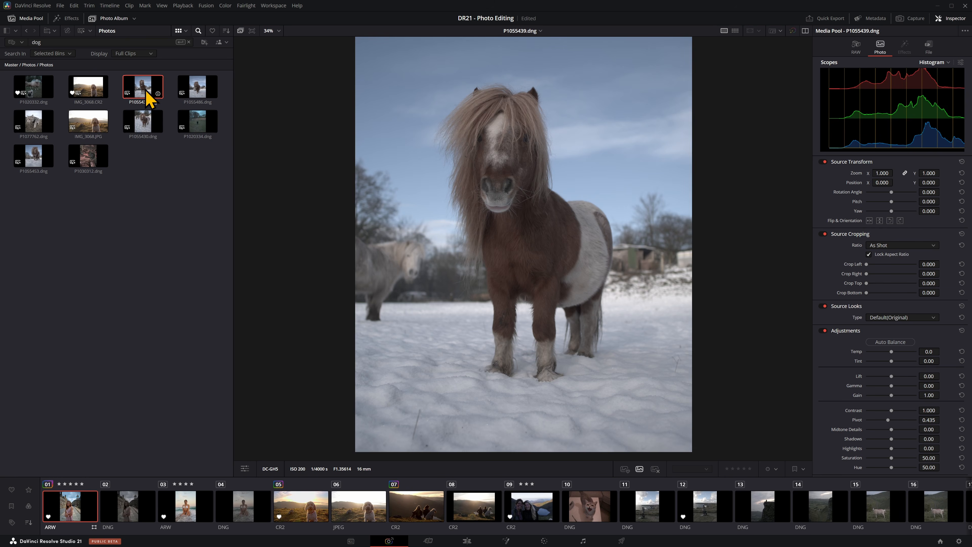
pyautogui.click(203, 143)
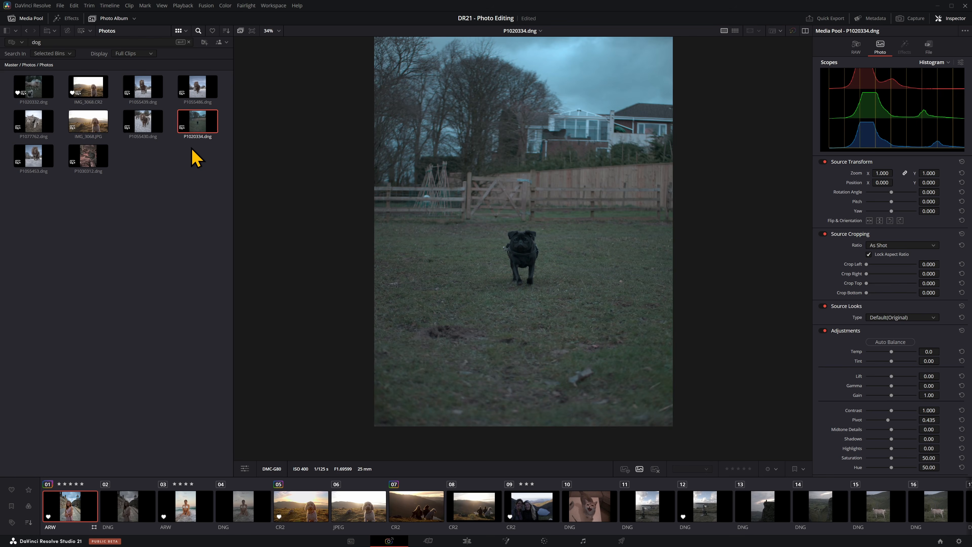
pyautogui.click(82, 164)
pyautogui.click(34, 163)
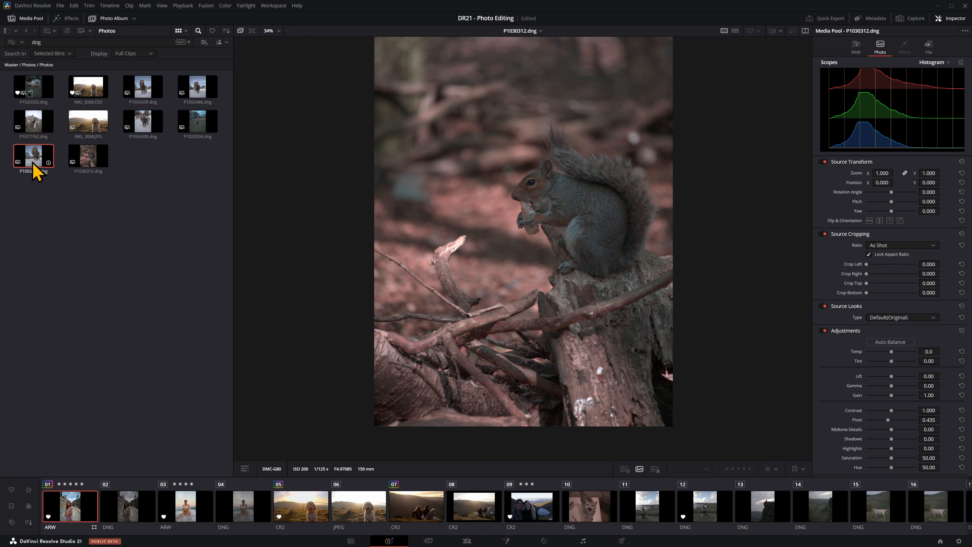
pyautogui.click(41, 141)
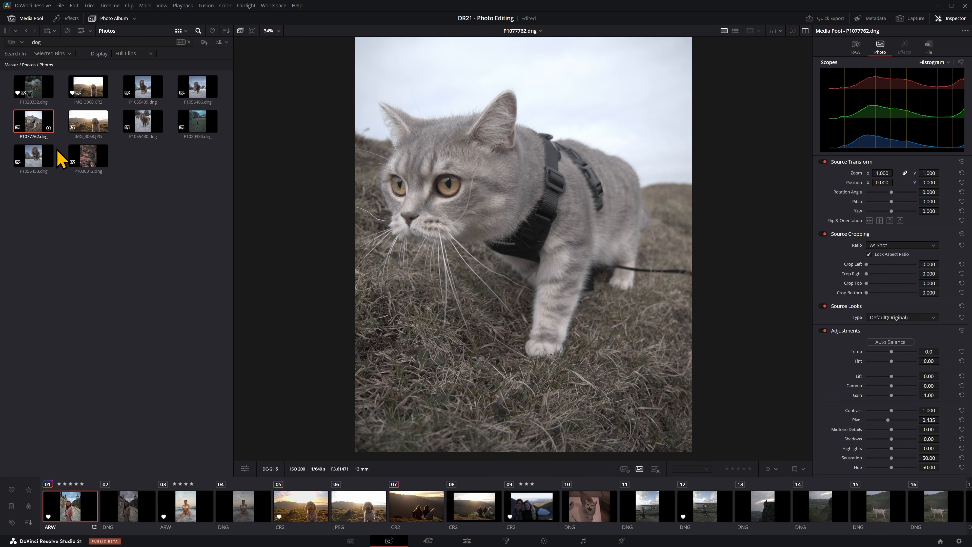
# Step: Search the media pool for "cat"
pyautogui.click(121, 42)
pyautogui.write('cat')
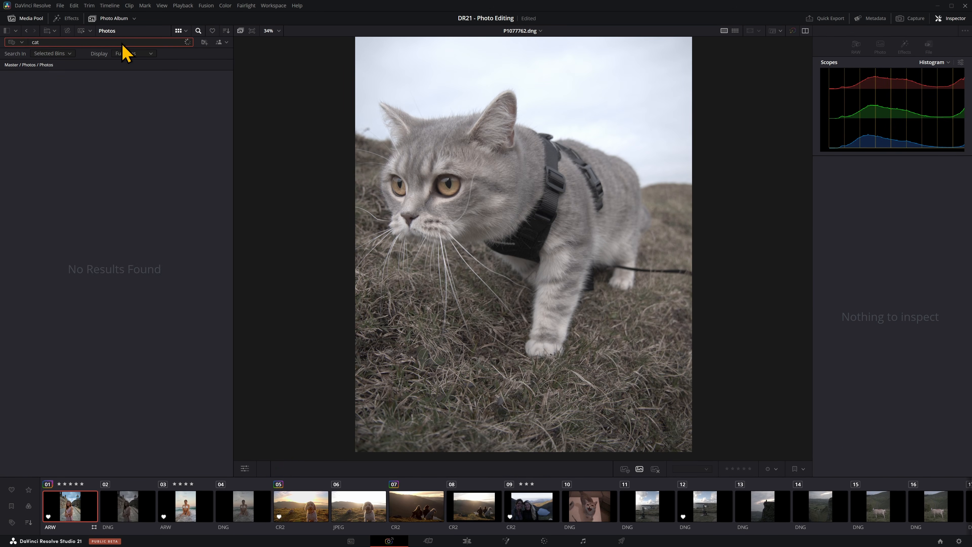
# Step: View several photos matched by the "cat" search, including P1030358.dng, checking which animals they show
pyautogui.click(96, 91)
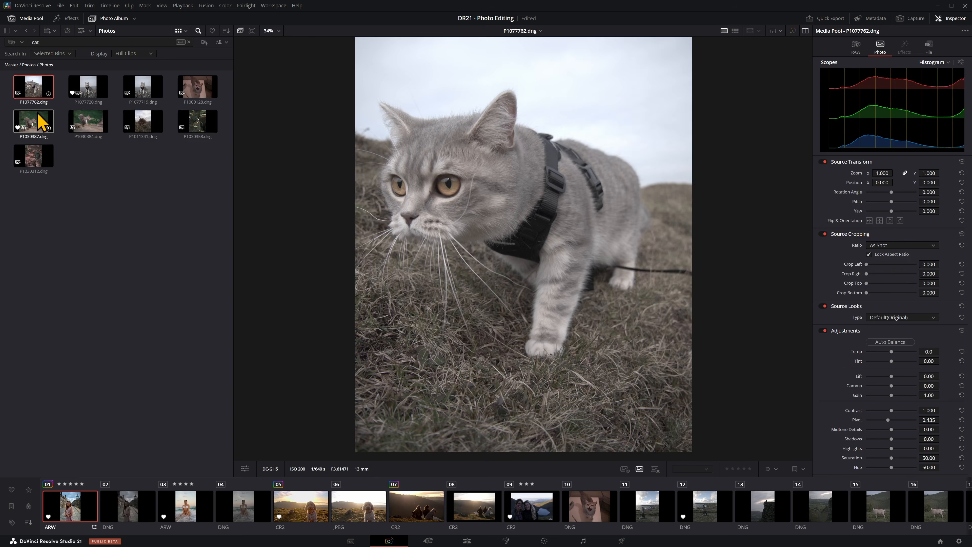
pyautogui.click(134, 125)
pyautogui.click(185, 127)
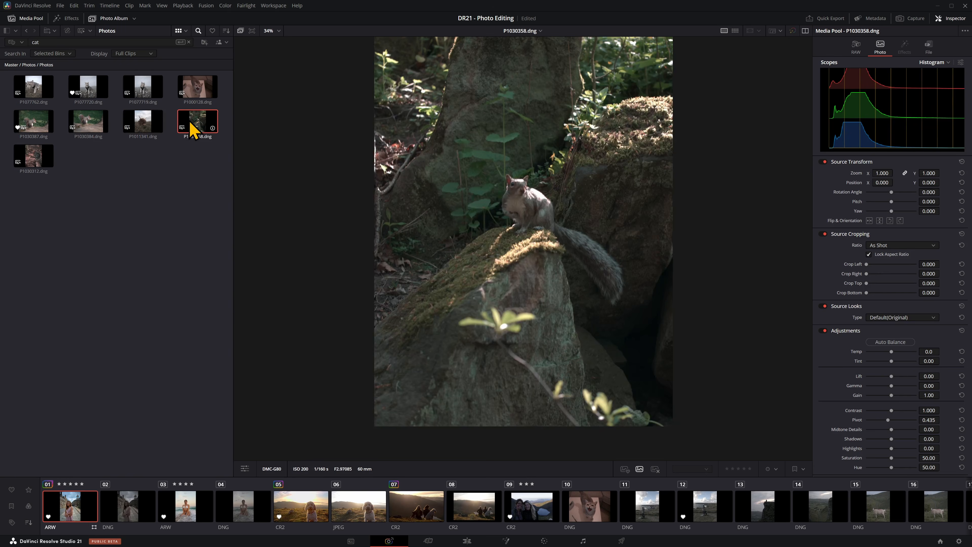
# Step: Replace the media pool search term with "cow"
pyautogui.click(113, 41)
pyautogui.press('BackSpace')
pyautogui.press('BackSpace')
pyautogui.write('ow')
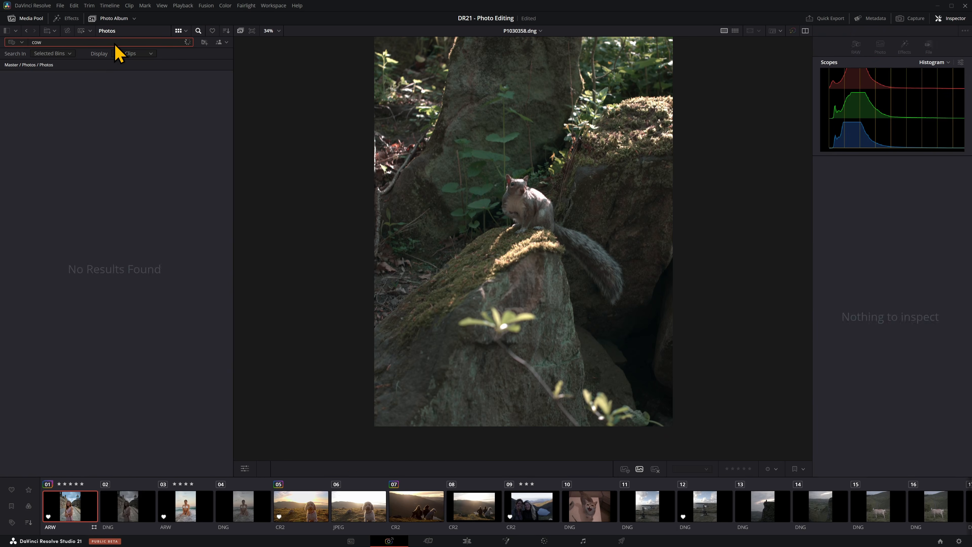
# Step: View several photos matched by the "cow" search, from P1011198.dng to P1055514.dng, checking which animals they show
pyautogui.click(32, 155)
pyautogui.click(76, 132)
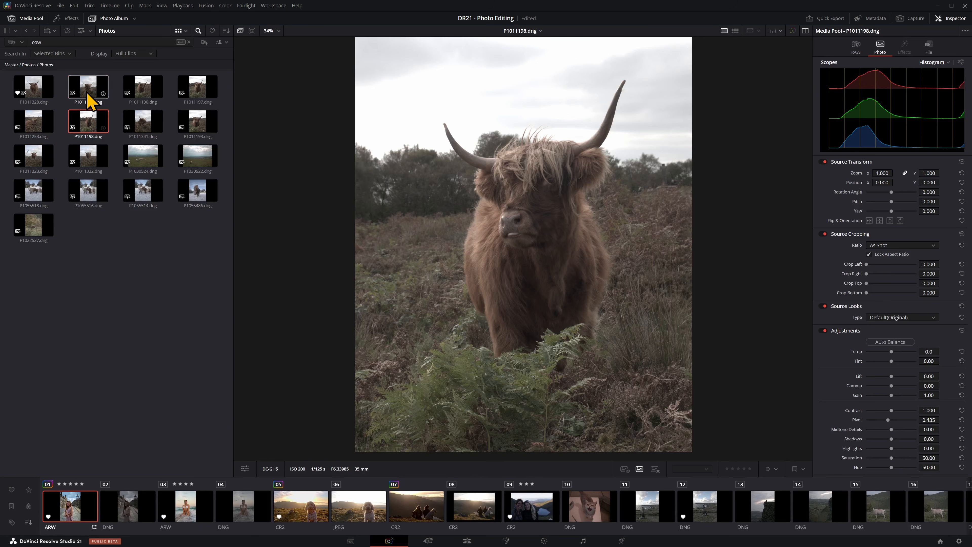
pyautogui.click(88, 95)
pyautogui.click(153, 130)
pyautogui.click(206, 126)
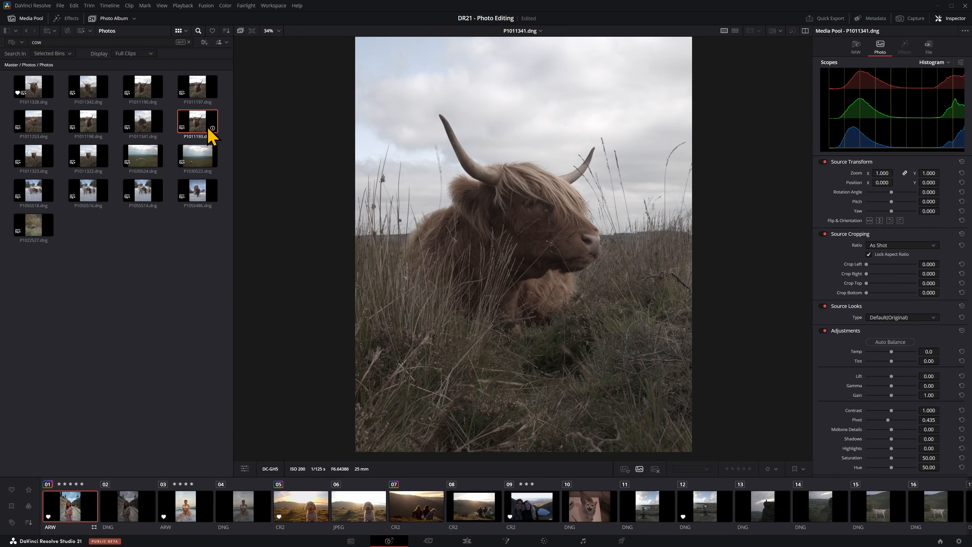
pyautogui.click(206, 94)
pyautogui.click(192, 161)
pyautogui.click(146, 161)
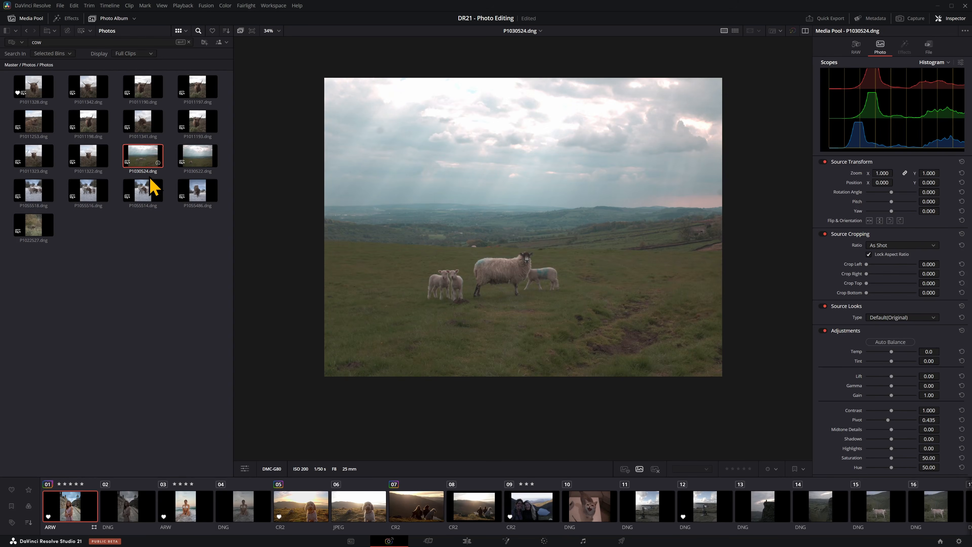
pyautogui.click(194, 199)
pyautogui.click(148, 195)
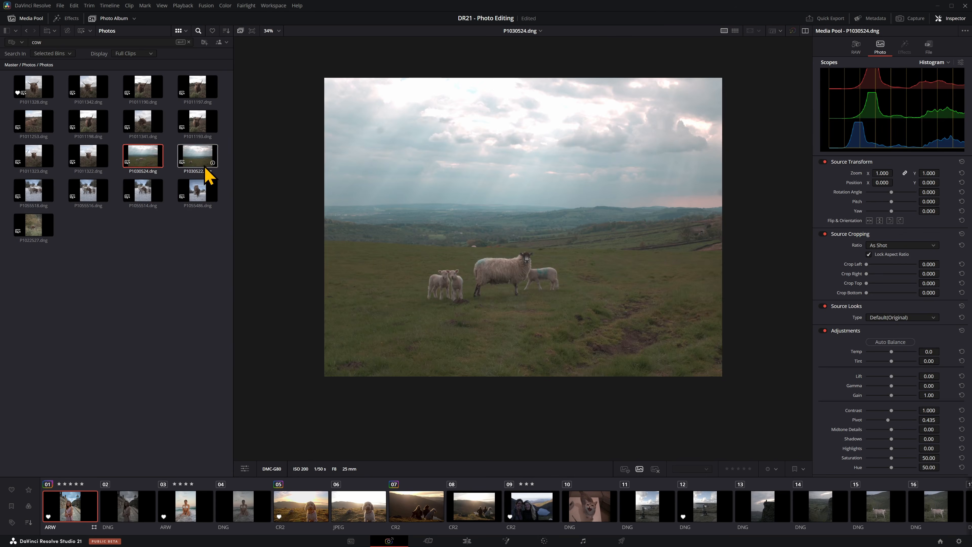
# Step: Search the media pool for "model" and view several of the matching street and beach portraits
pyautogui.doubleClick(50, 43)
pyautogui.write('model')
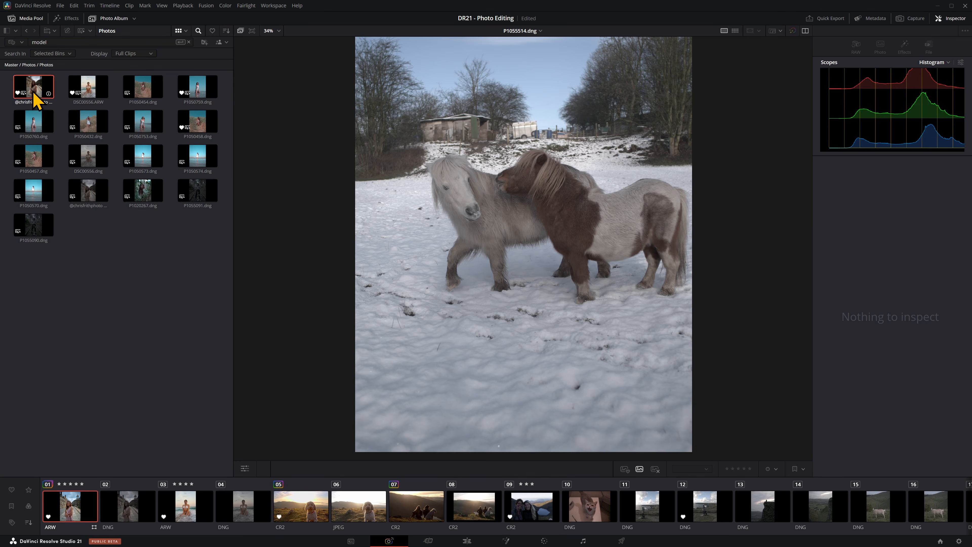
pyautogui.click(34, 94)
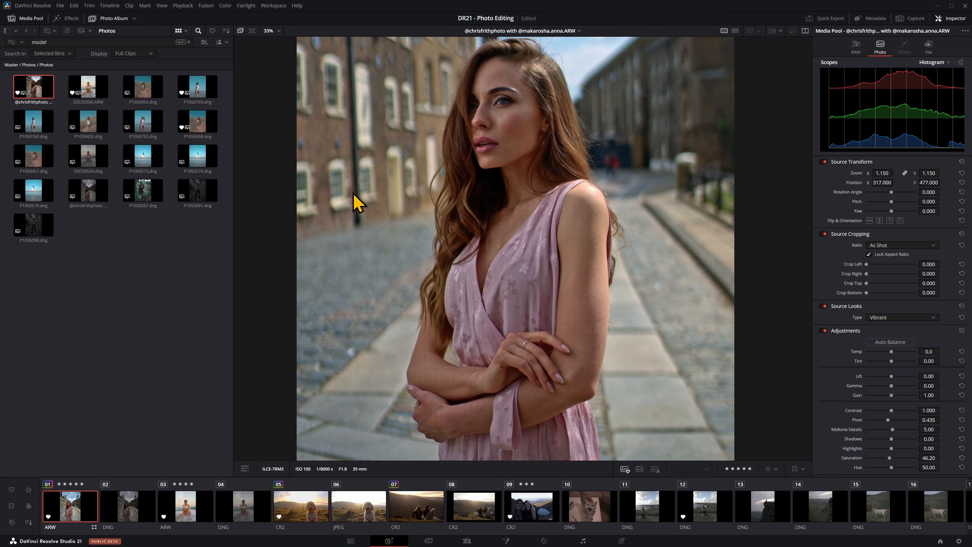
pyautogui.click(198, 164)
pyautogui.click(147, 163)
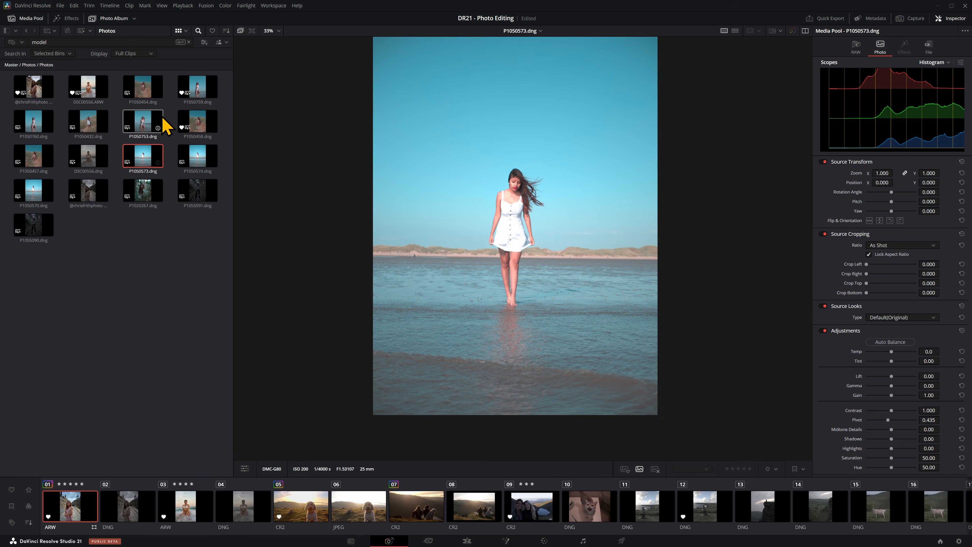
pyautogui.click(155, 115)
pyautogui.click(143, 97)
pyautogui.click(36, 197)
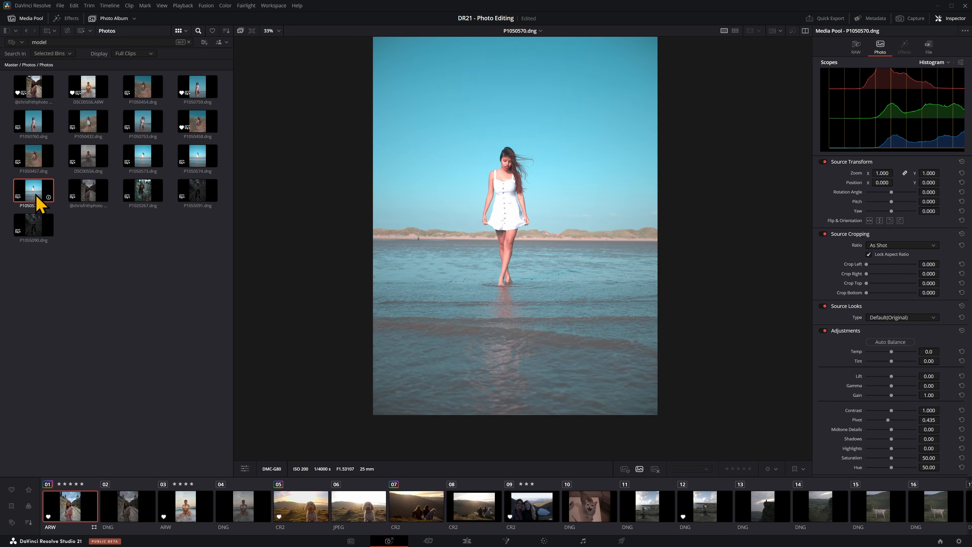
pyautogui.click(83, 194)
# Step: Search the media pool for "nature" and view the matching photos DSC00556.dng and P1055239.dng
pyautogui.click(113, 42)
pyautogui.write('natu')
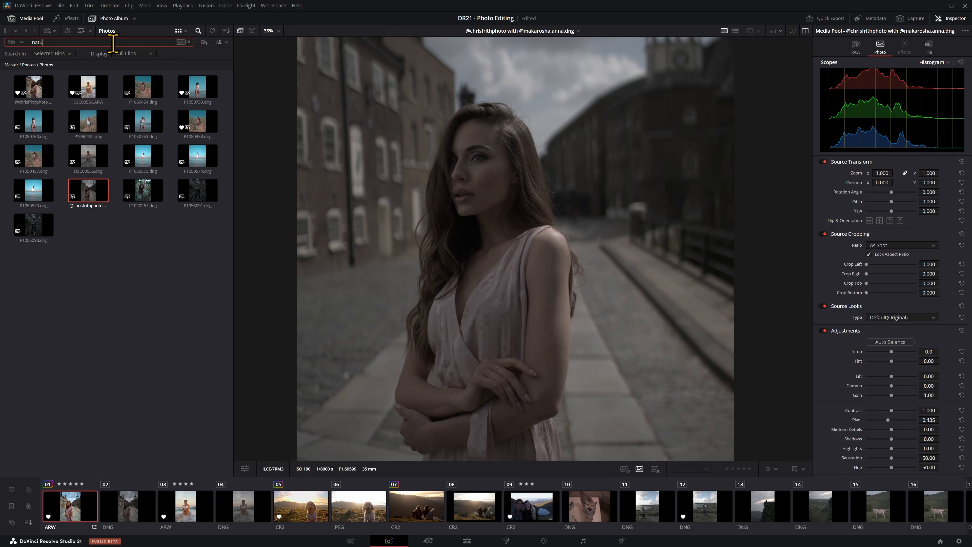
pyautogui.write('re')
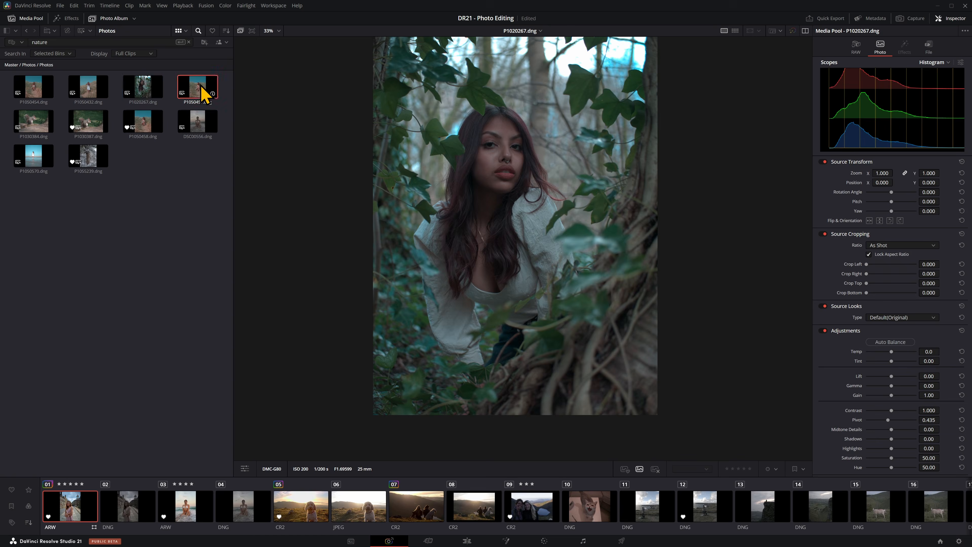
pyautogui.click(200, 126)
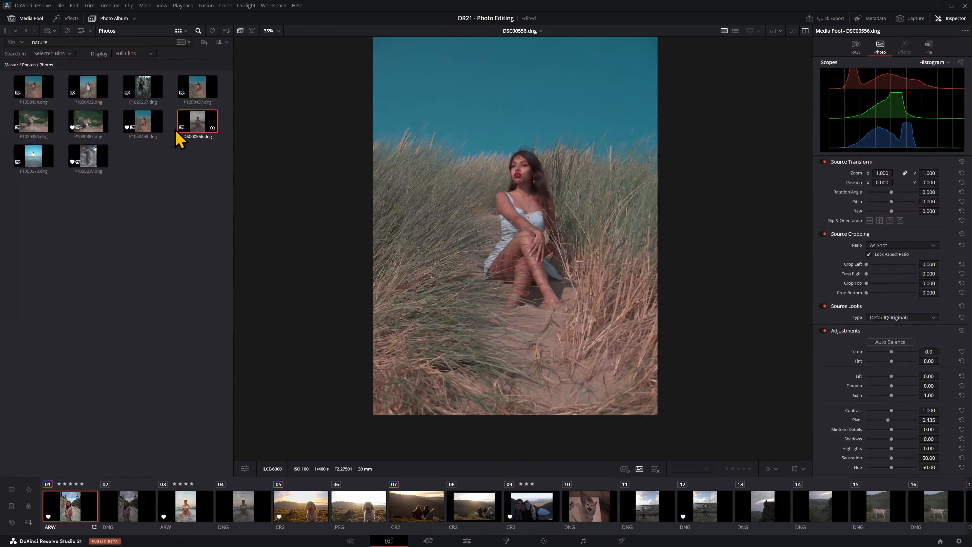
pyautogui.click(95, 163)
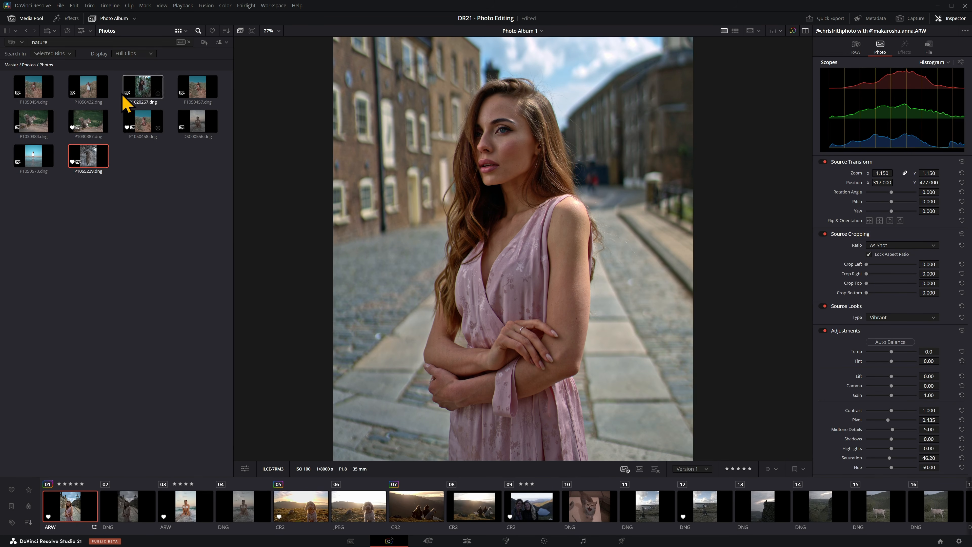
# Step: Apply the Face Age Transformer effect to the street portrait with an age offset of 23 and inspect the face
pyautogui.click(69, 19)
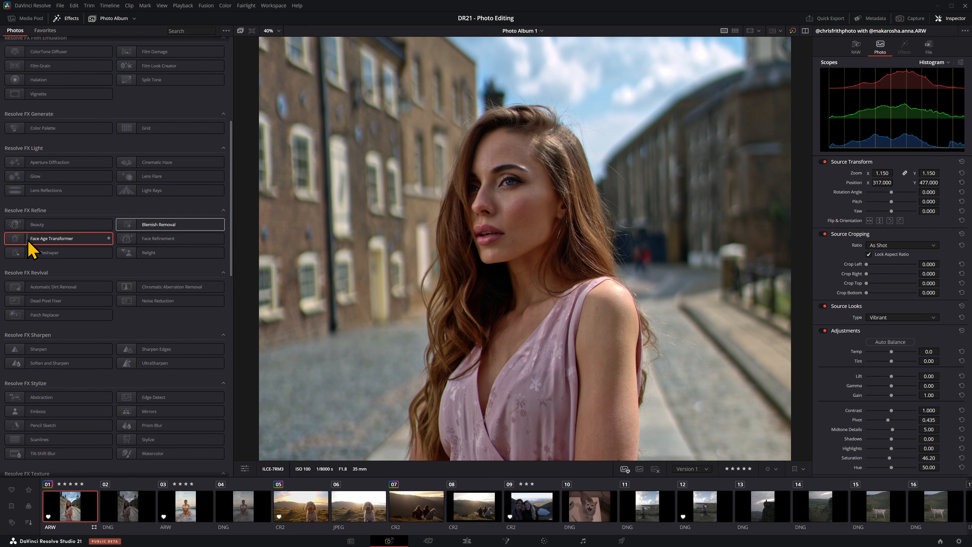
pyautogui.moveTo(21, 242); pyautogui.dragTo(432, 243)
pyautogui.moveTo(515, 214); pyautogui.dragTo(517, 217)
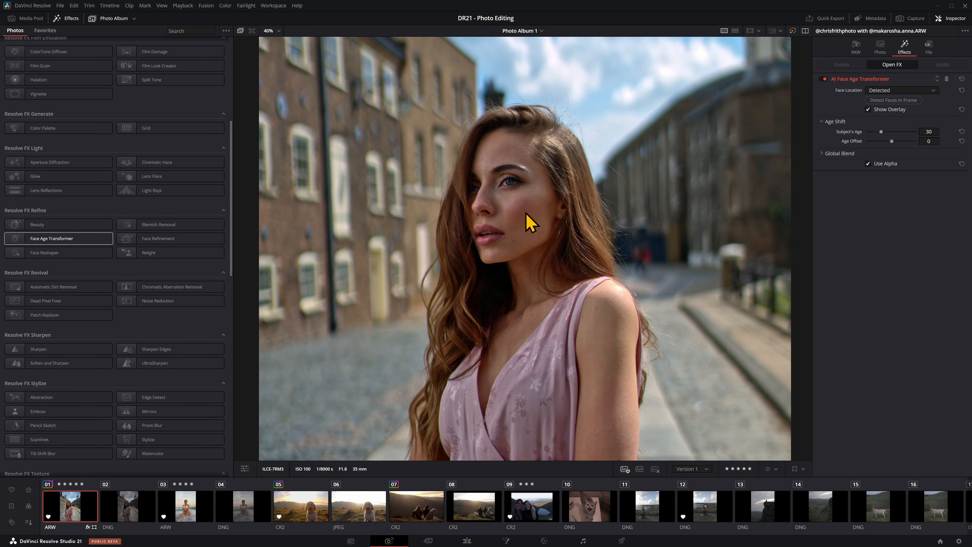
pyautogui.click(903, 141)
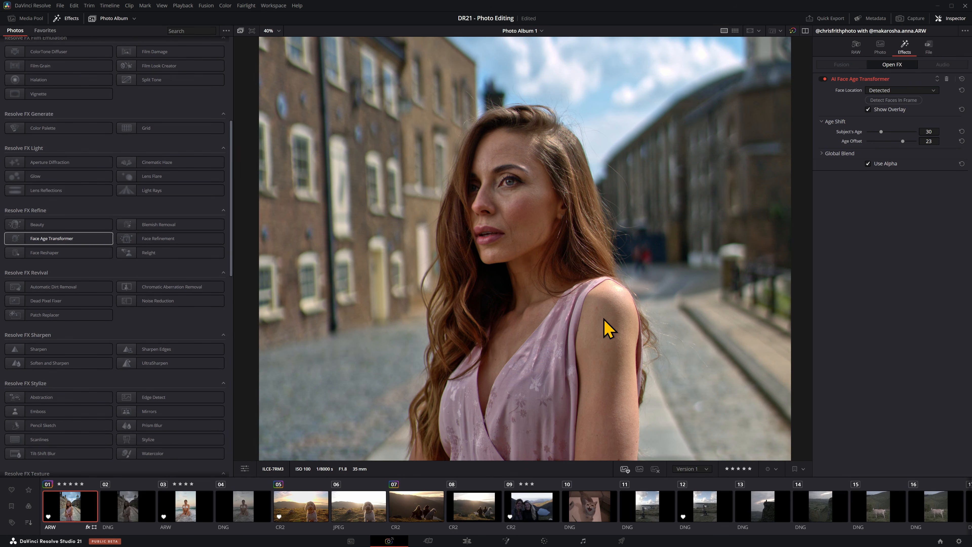
pyautogui.scroll(-4, 605, 318)
pyautogui.scroll(3, 605, 319)
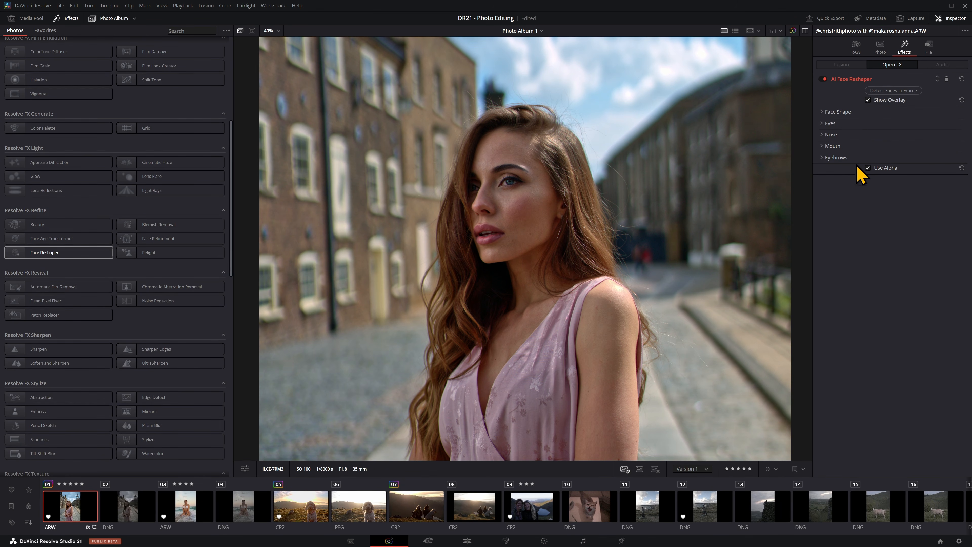
# Step: Try the AI Face Reshaper on the portrait with its tracking overlay and exaggerated face shape values, and delete the effect
pyautogui.click(245, 470)
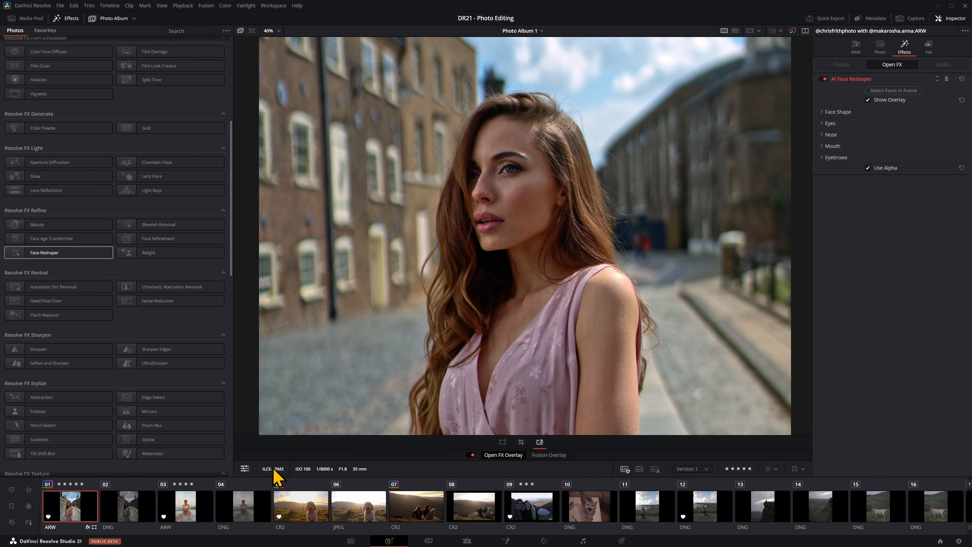
pyautogui.click(541, 443)
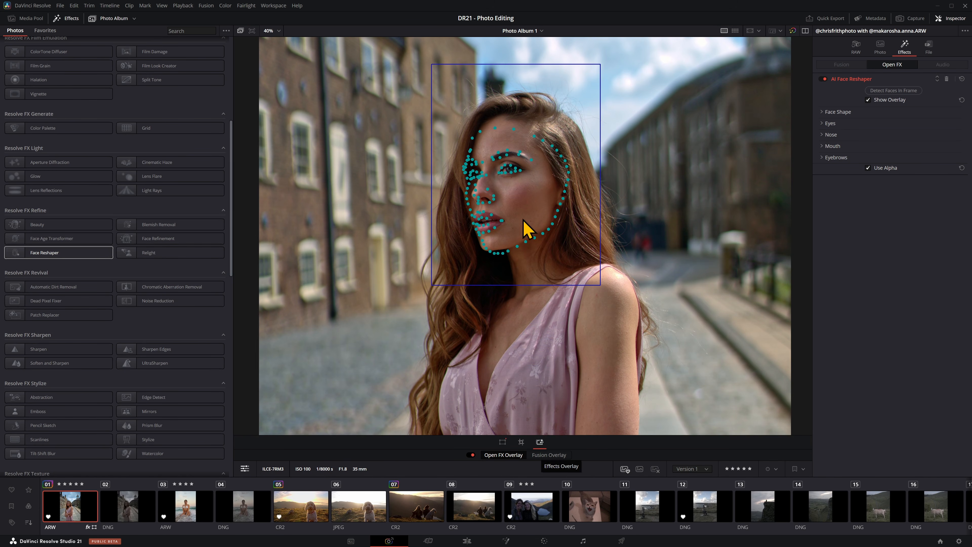
pyautogui.click(876, 103)
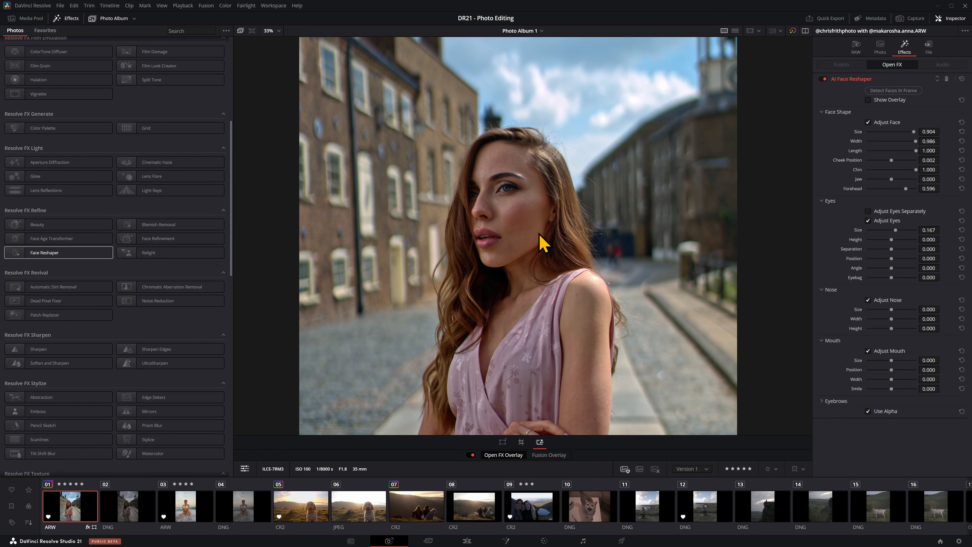
pyautogui.click(946, 79)
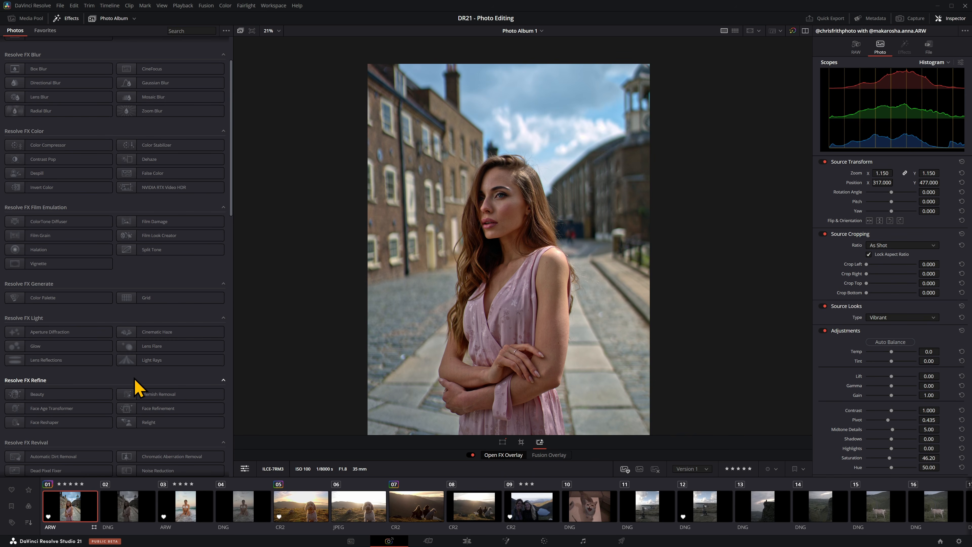
# Step: Apply a Lens Flare effect to the portrait and place the flare in the sky beside the brick building
pyautogui.moveTo(136, 353); pyautogui.dragTo(495, 257)
pyautogui.moveTo(451, 173); pyautogui.dragTo(455, 141)
pyautogui.click(245, 469)
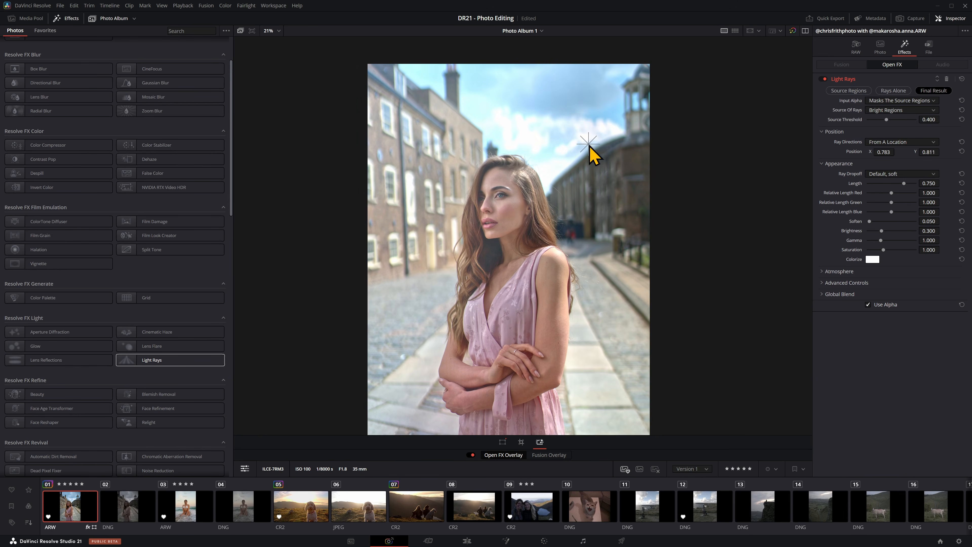
# Step: Position the Light Rays source at X 0.815, Y 0.870, set the ray length to 0, and delete the effect
pyautogui.moveTo(589, 143); pyautogui.dragTo(597, 119)
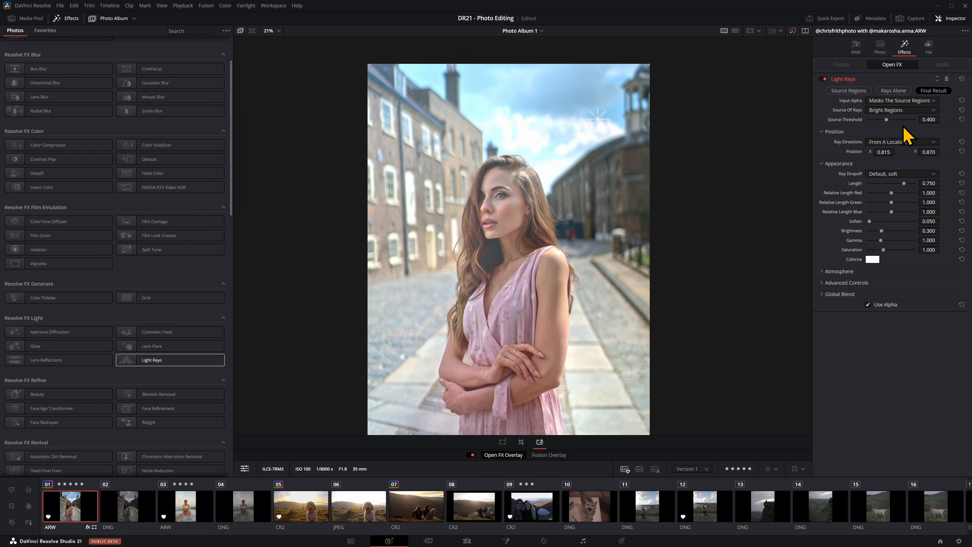
pyautogui.moveTo(903, 184); pyautogui.dragTo(867, 184)
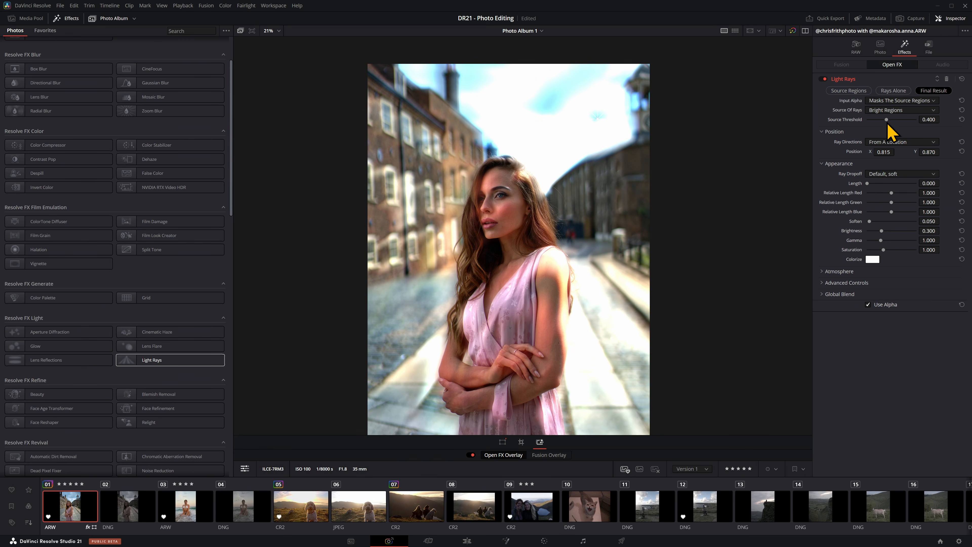
pyautogui.click(947, 79)
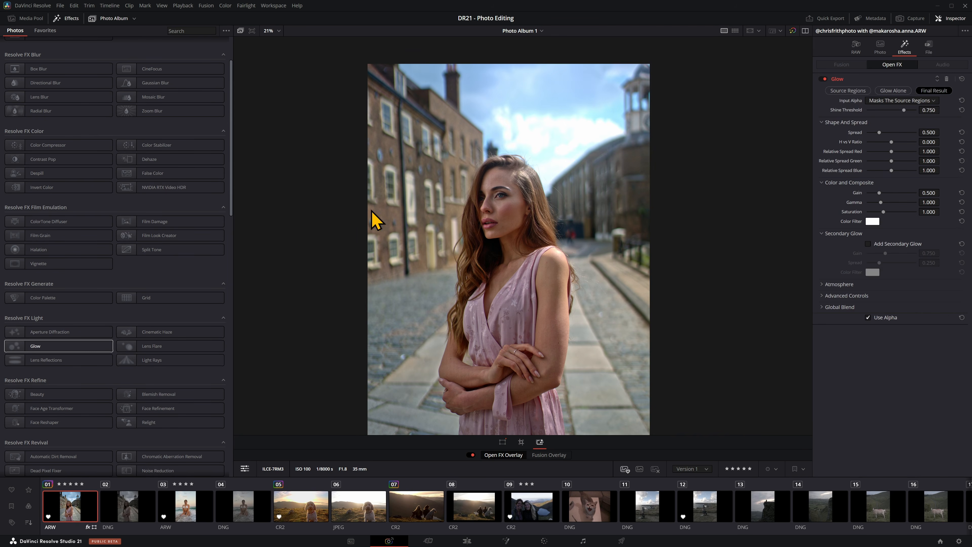
# Step: Add Lens Reflections centred at X 0.687, Y 0.433, and delete both it and the Glow effect
pyautogui.moveTo(38, 360); pyautogui.dragTo(503, 282)
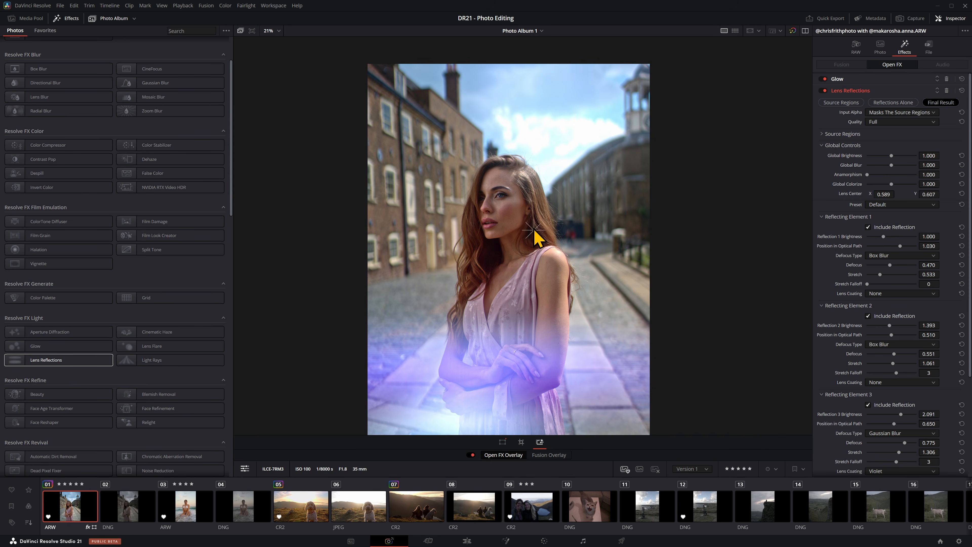
pyautogui.moveTo(534, 231); pyautogui.dragTo(563, 298)
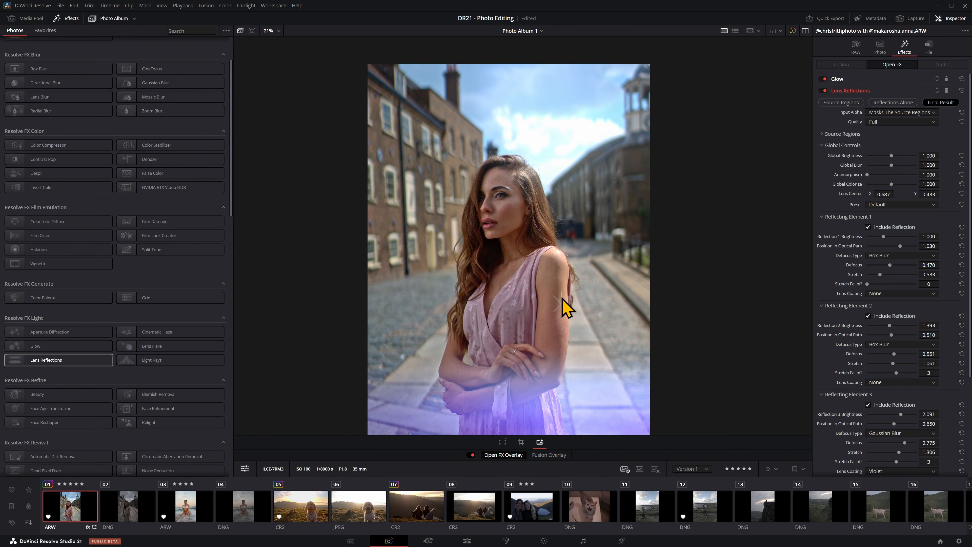
pyautogui.click(947, 91)
pyautogui.click(947, 78)
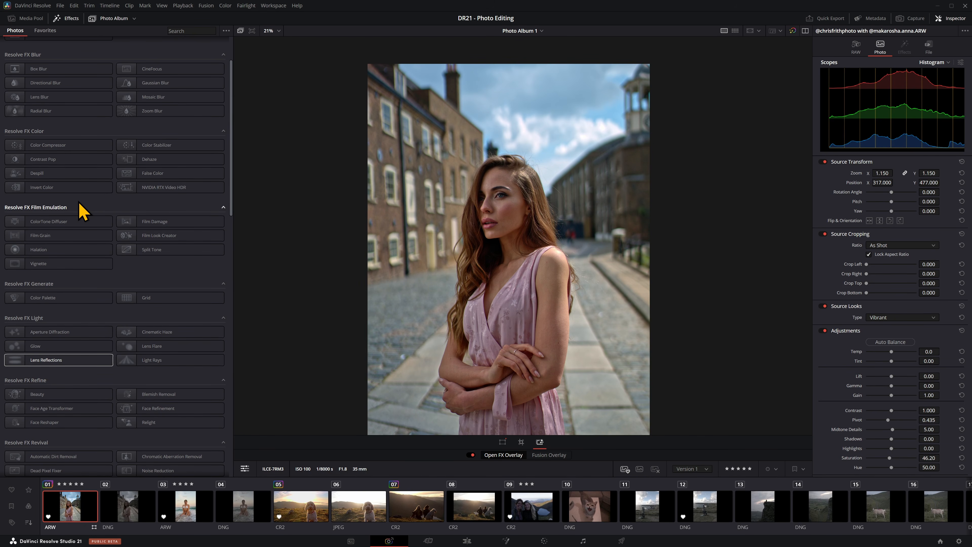
# Step: Apply Film Look Creator to the portrait with the Cinematic core look and adjust its global blend
pyautogui.moveTo(474, 239); pyautogui.dragTo(536, 241)
pyautogui.click(904, 90)
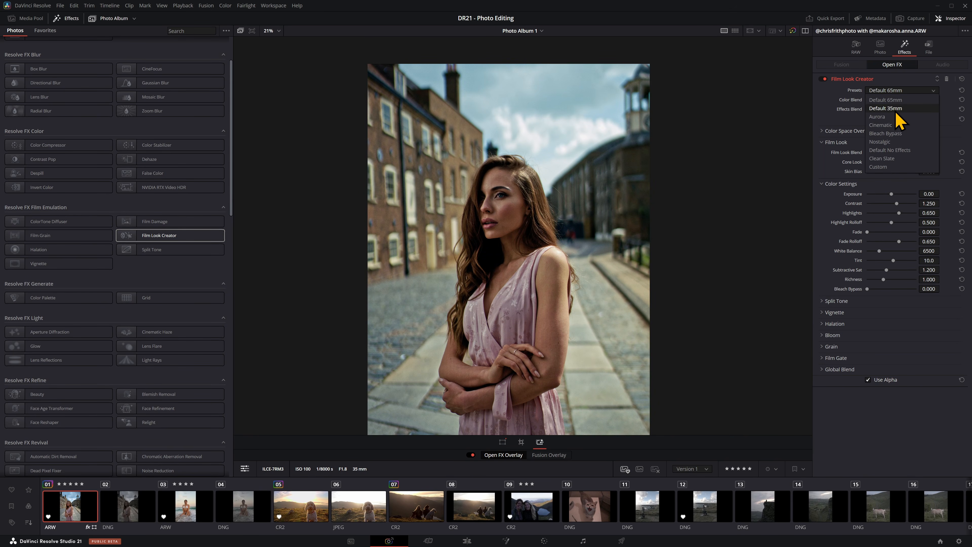
pyautogui.click(896, 121)
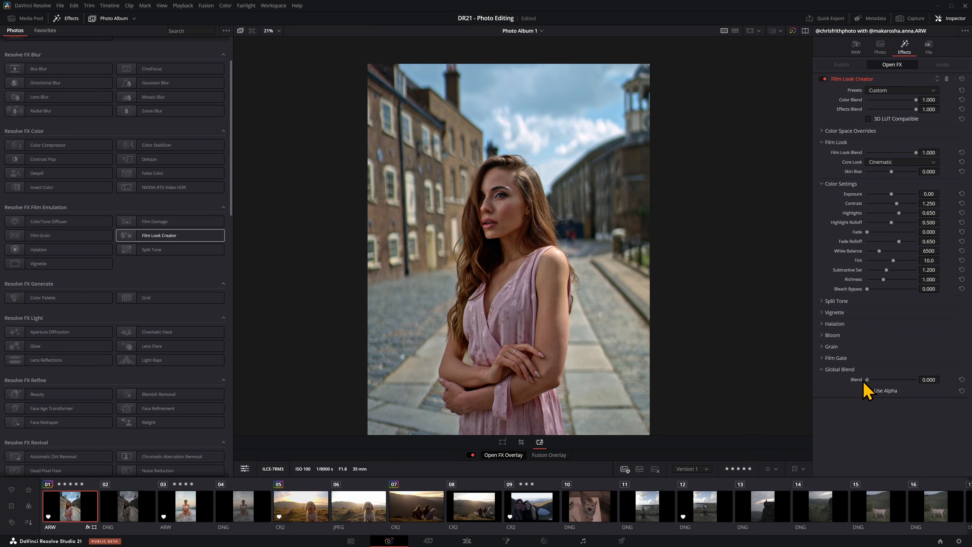
pyautogui.moveTo(865, 382); pyautogui.dragTo(890, 382)
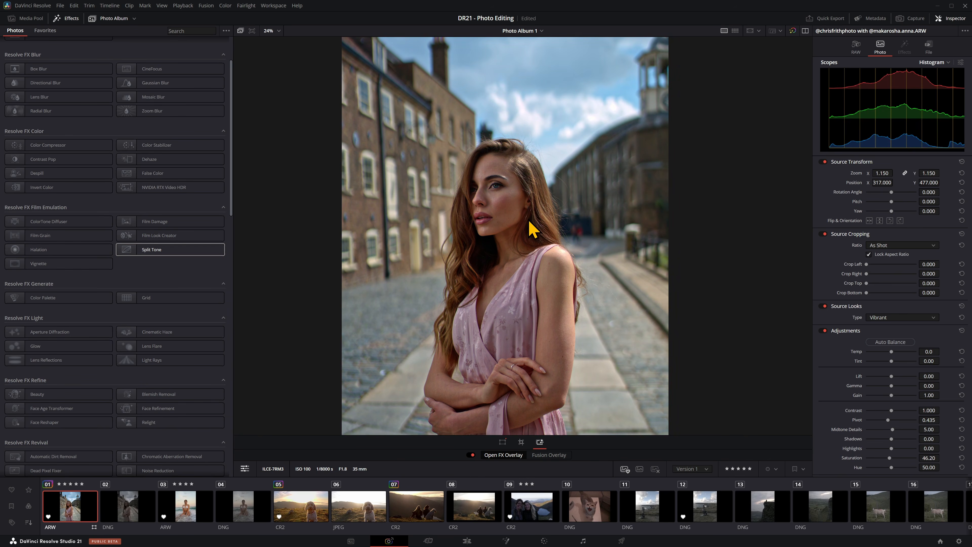
# Step: Apply a Split Tone effect to the portrait in Natural mode and adjust its hue angle
pyautogui.moveTo(152, 250); pyautogui.dragTo(530, 221)
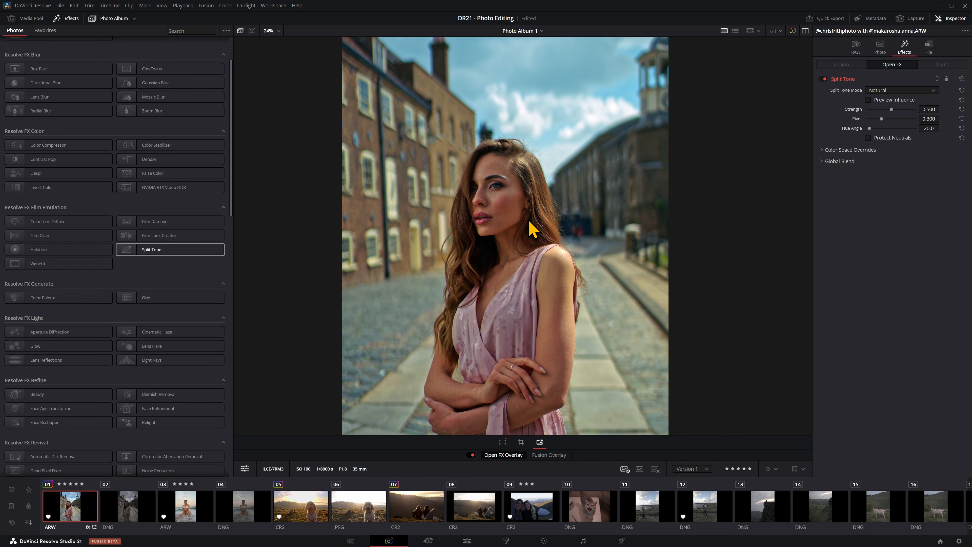
pyautogui.scroll(-1, 602, 272)
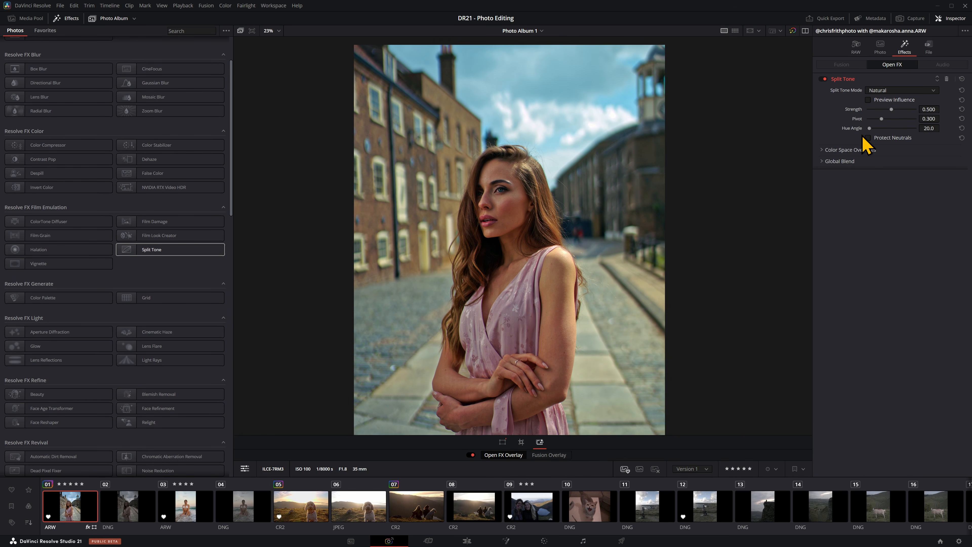
pyautogui.doubleClick(883, 129)
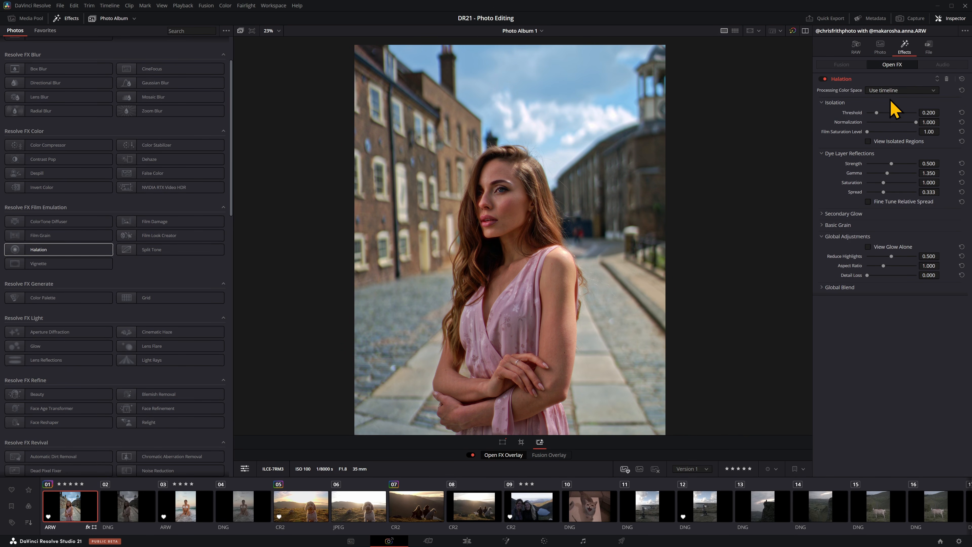
# Step: Delete the Halation effect, apply a Vignette in Basic mode to the portrait, adjust its shape, and delete it too
pyautogui.click(947, 79)
pyautogui.moveTo(44, 272); pyautogui.dragTo(372, 246)
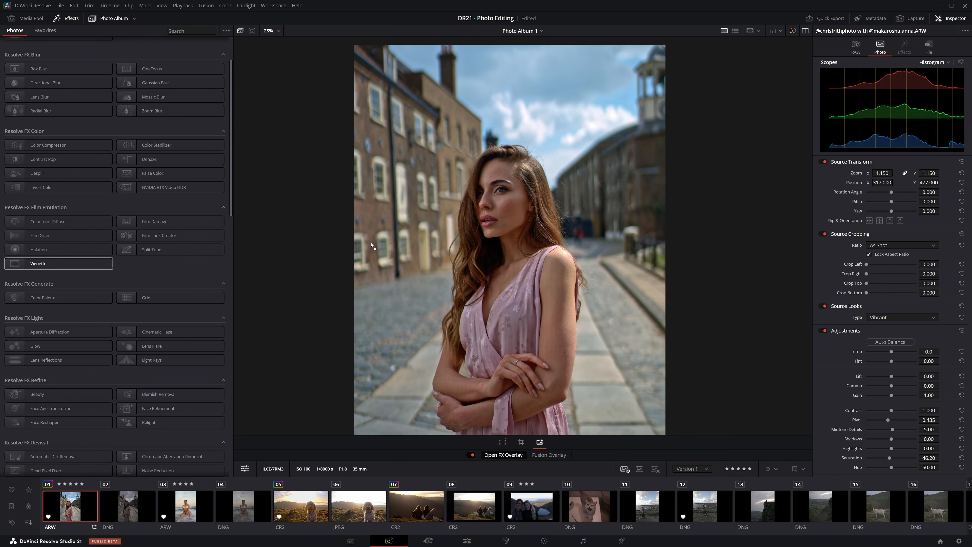
pyautogui.moveTo(530, 219); pyautogui.dragTo(532, 221)
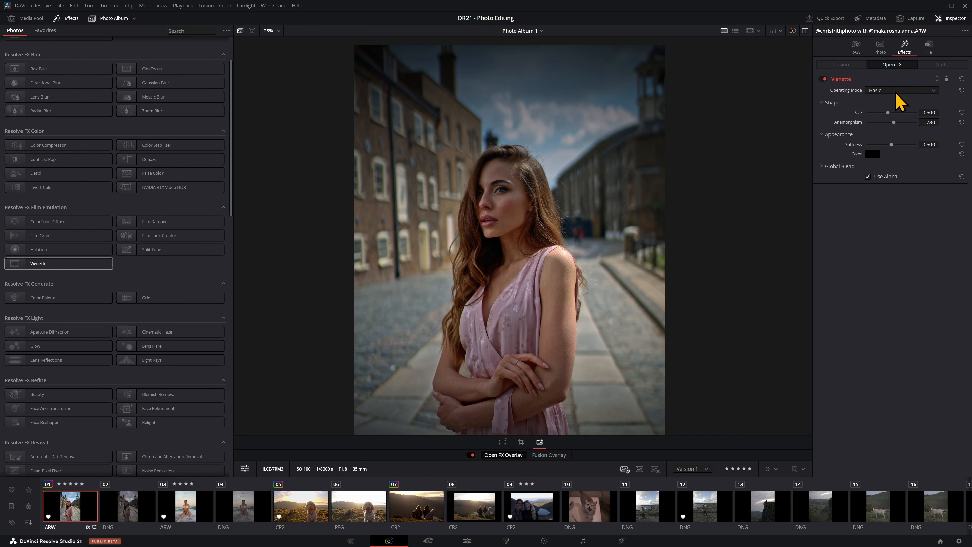
pyautogui.moveTo(896, 124)
pyautogui.mouseDown()
pyautogui.moveTo(880, 123)
pyautogui.moveTo(910, 113)
pyautogui.mouseUp()
pyautogui.click(947, 79)
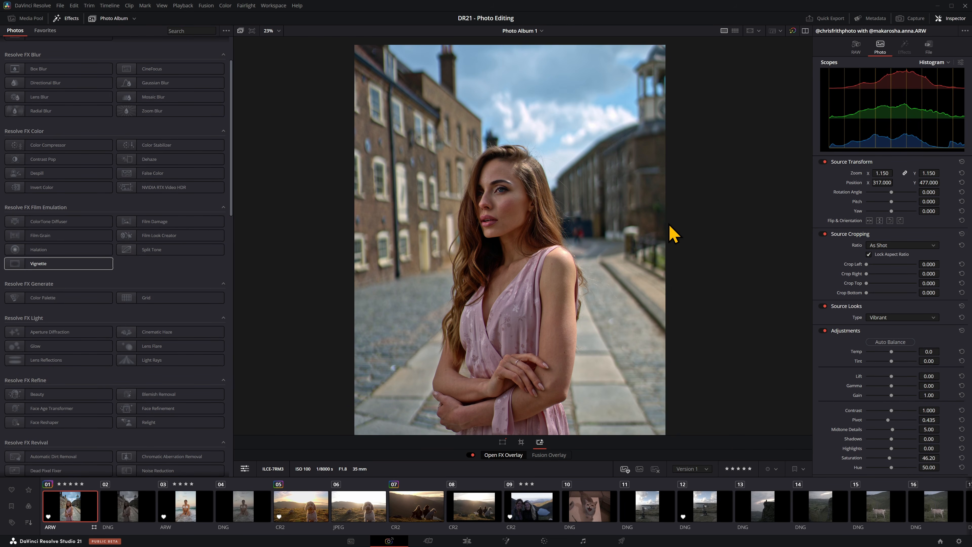
# Step: Crop the portrait to a 4:5 ratio, shift the crop frame to about 378 top and 944 bottom, and hide the viewer controls
pyautogui.click(521, 443)
pyautogui.click(471, 456)
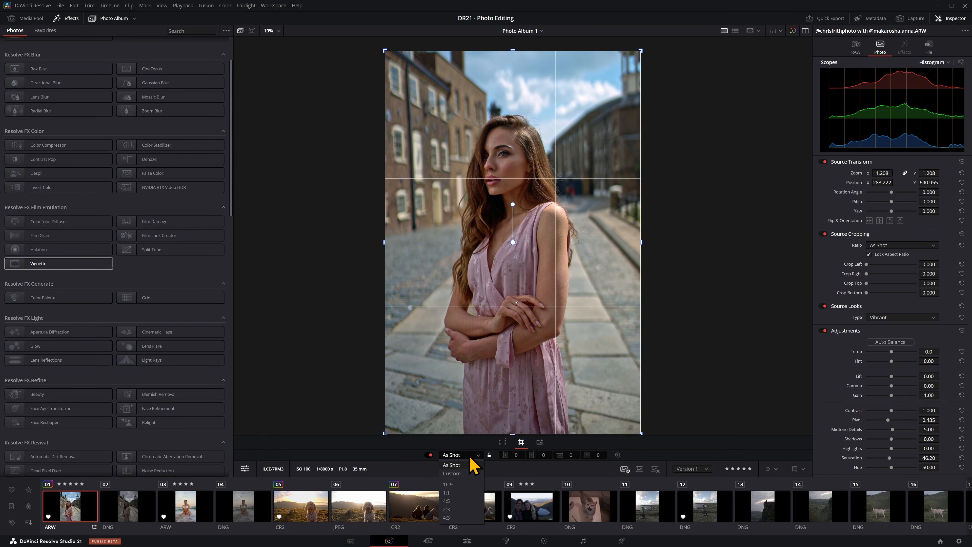
pyautogui.click(456, 502)
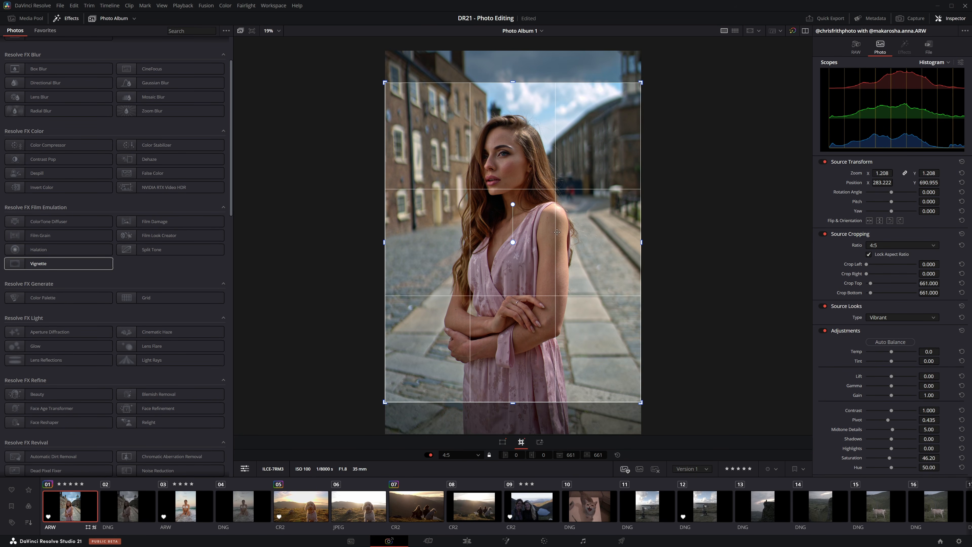
pyautogui.moveTo(557, 232); pyautogui.dragTo(553, 344)
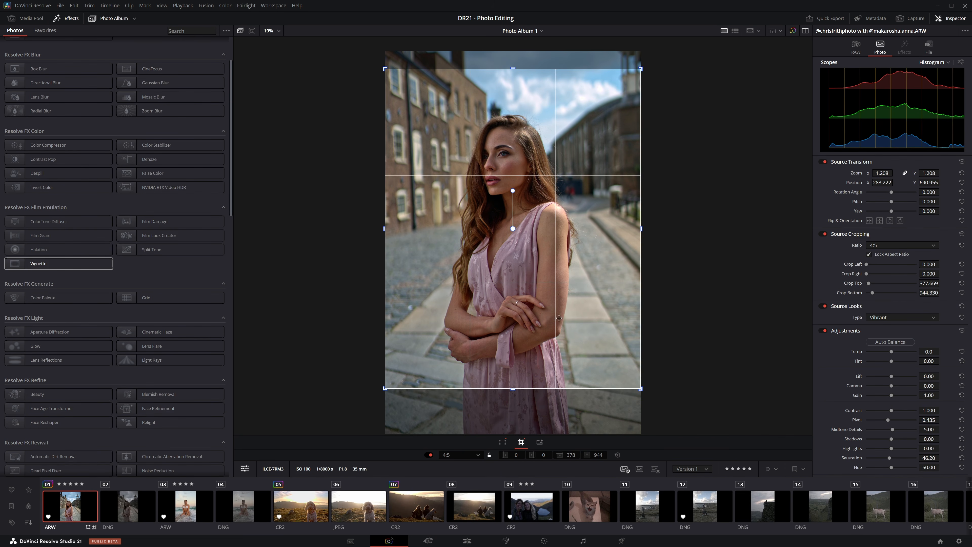
pyautogui.click(246, 471)
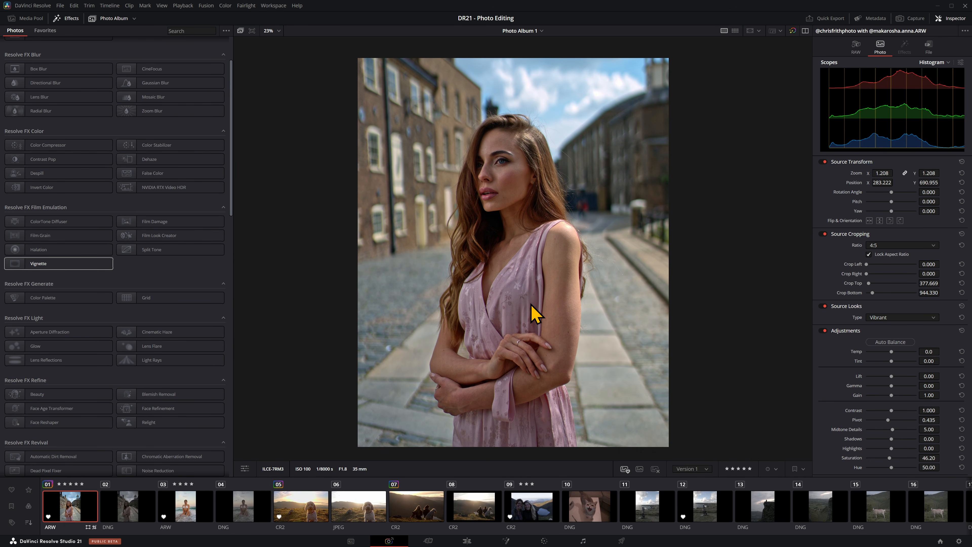
# Step: On the Edit page, create an empty timeline named DS in the Master bin and place the first portrait photo at its start
pyautogui.click(470, 539)
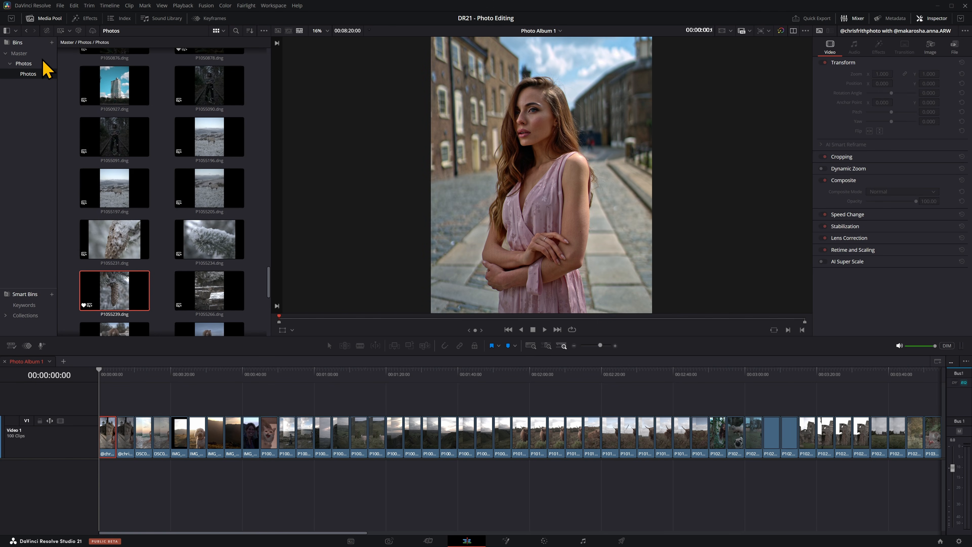
pyautogui.click(19, 53)
pyautogui.rightClick(137, 182)
pyautogui.click(155, 196)
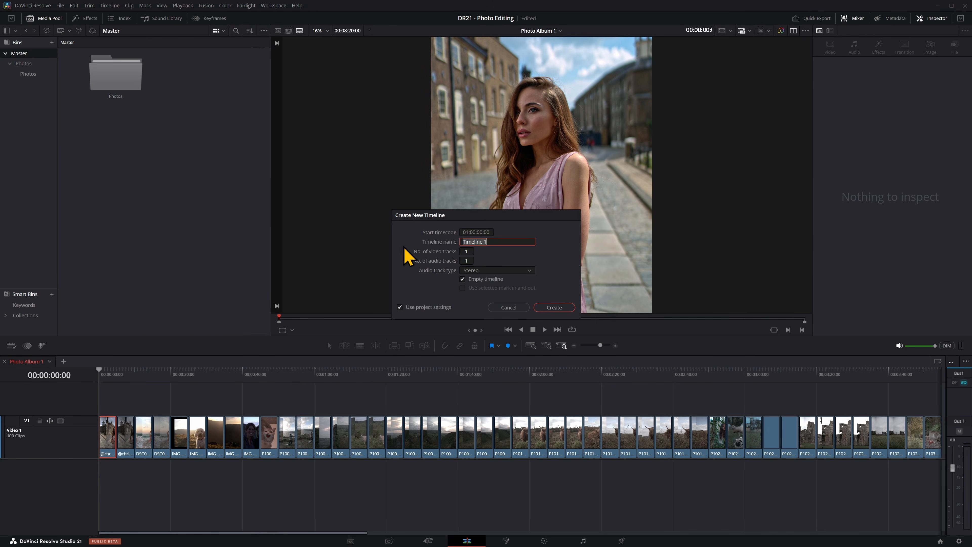
pyautogui.press('Return')
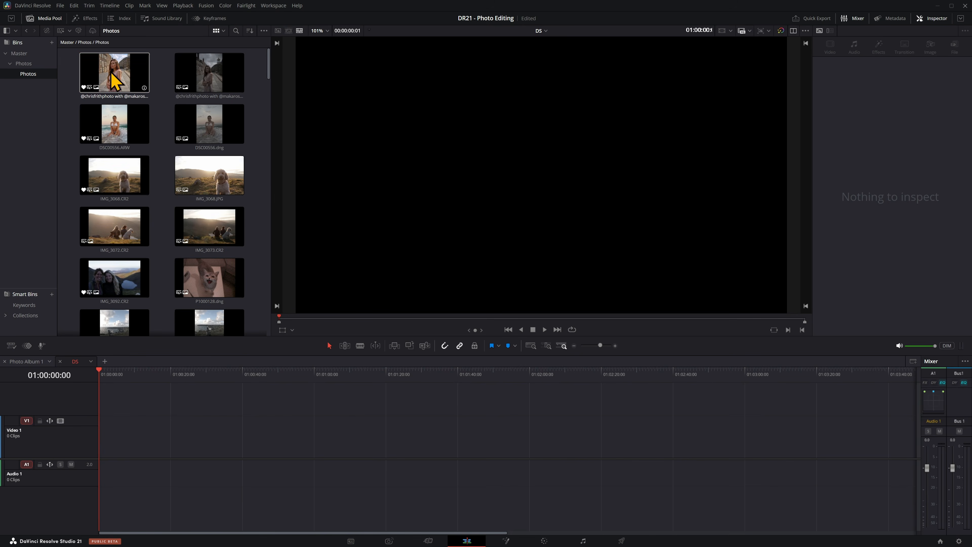
pyautogui.moveTo(115, 75); pyautogui.dragTo(105, 458)
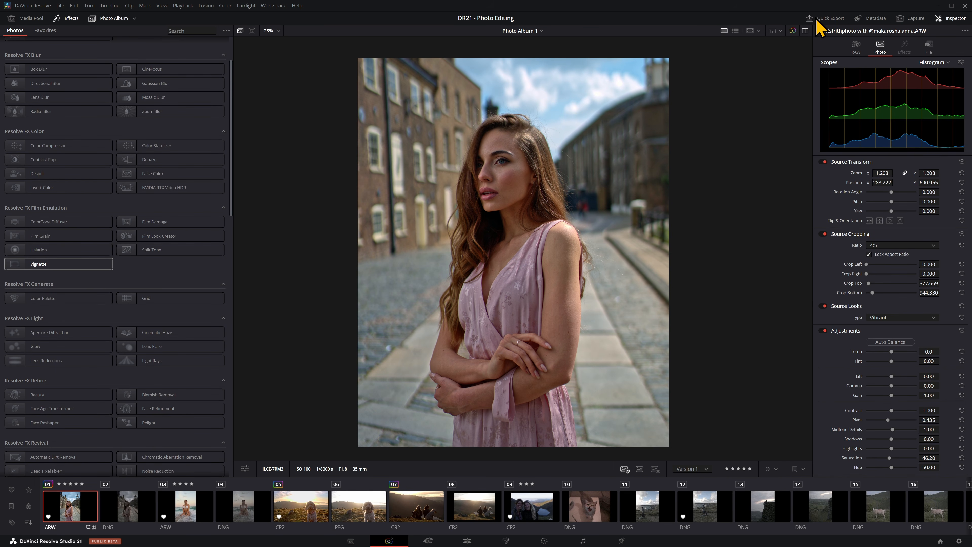
# Step: Start a quick export of the photo album as JPEG and open its file name for editing
pyautogui.click(827, 18)
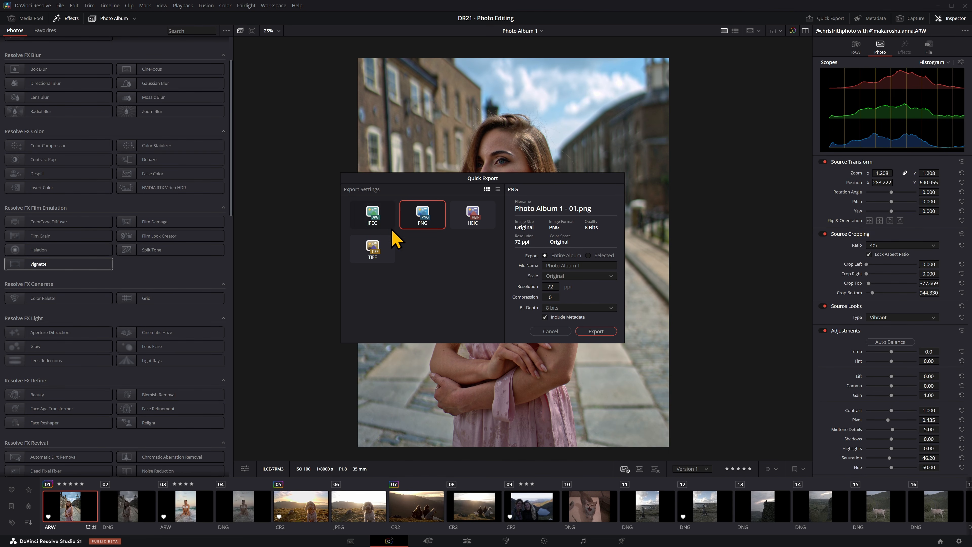
pyautogui.click(383, 215)
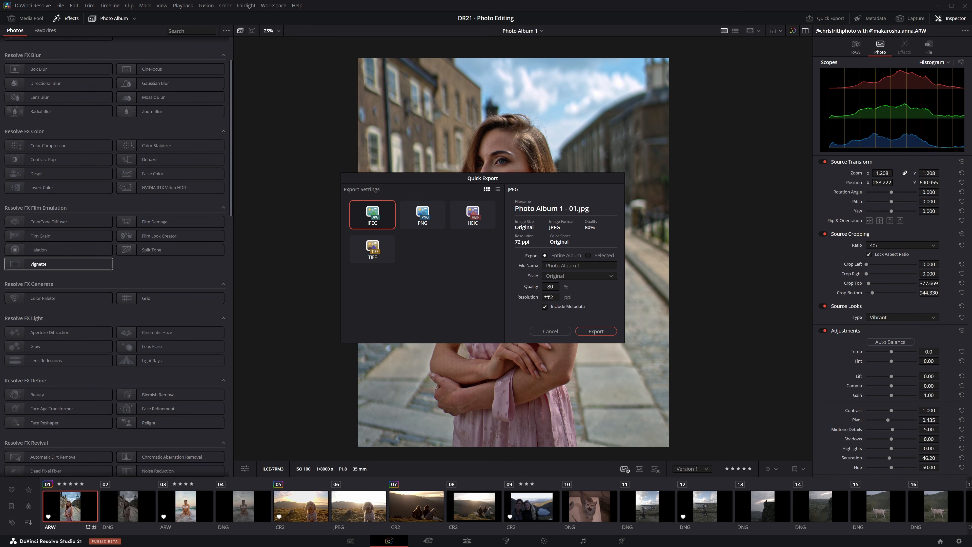
pyautogui.click(589, 266)
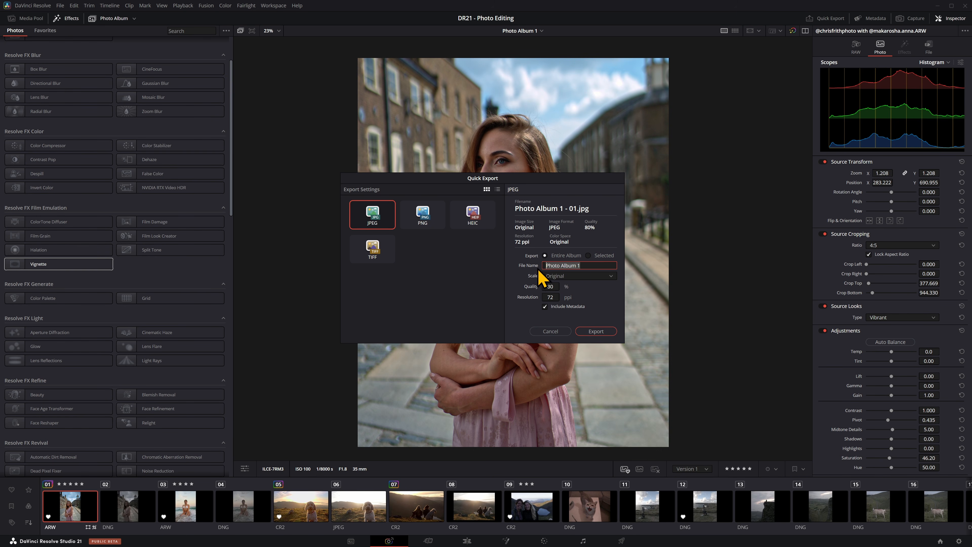